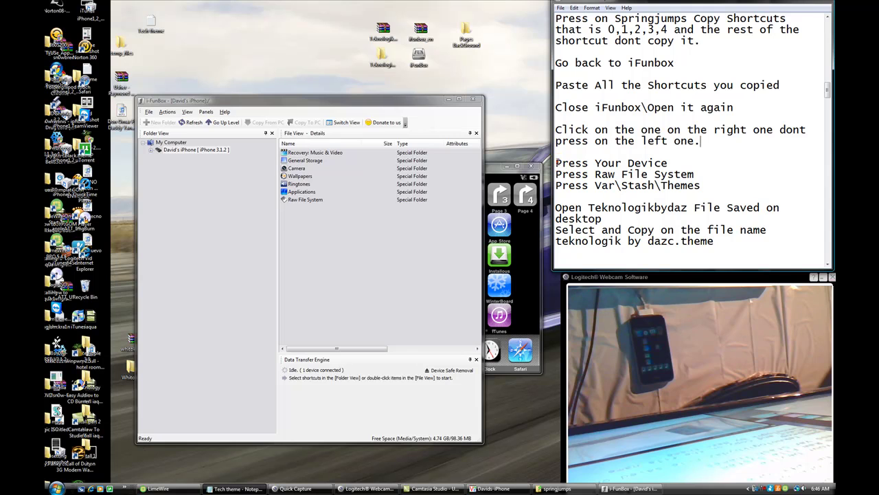
Open the connected iPhone's Raw File System and go into its var folder
{"action": "left_click", "coordinate": [671, 163]}
{"action": "left_click_drag", "start_coordinate": [555, 174], "coordinate": [699, 174]}
{"action": "left_click", "coordinate": [699, 174]}
{"action": "double_click", "coordinate": [304, 200]}
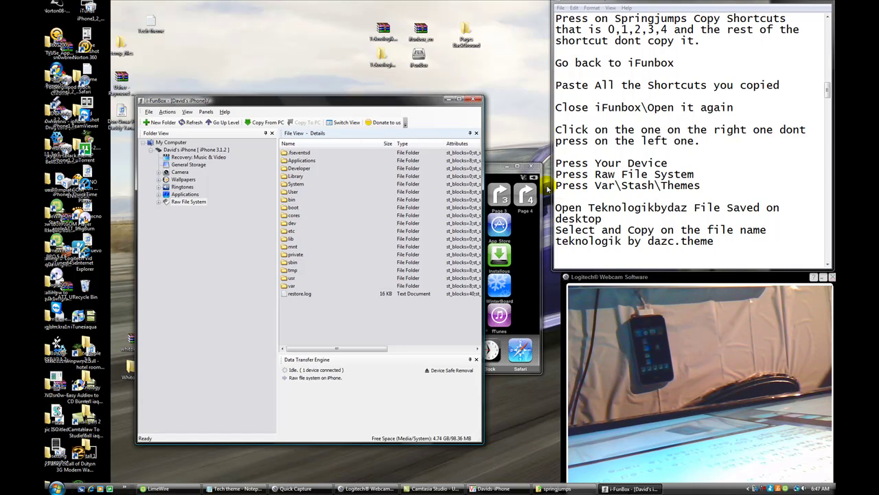
{"action": "left_click", "coordinate": [555, 192]}
{"action": "left_click_drag", "start_coordinate": [555, 186], "coordinate": [617, 186]}
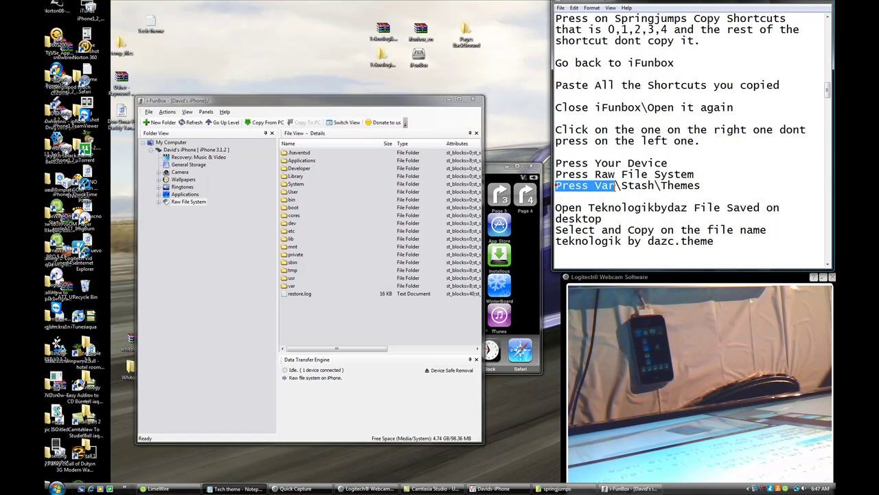
{"action": "left_click", "coordinate": [618, 197]}
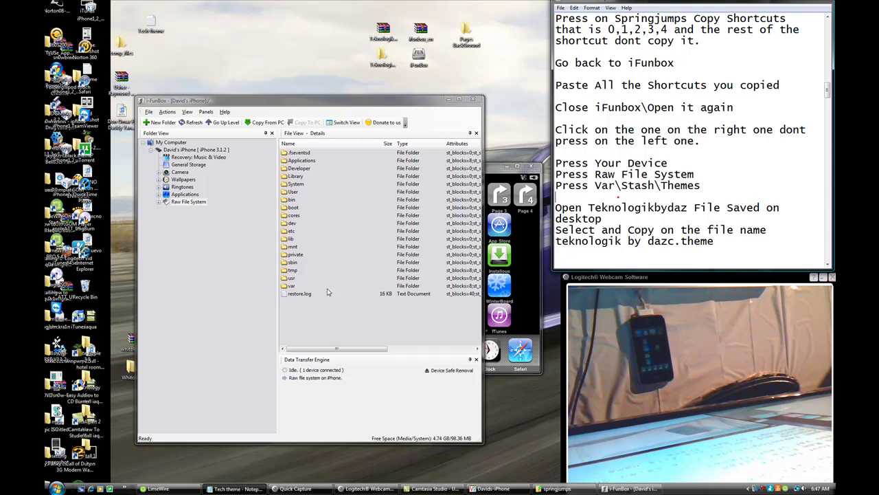
{"action": "double_click", "coordinate": [293, 285]}
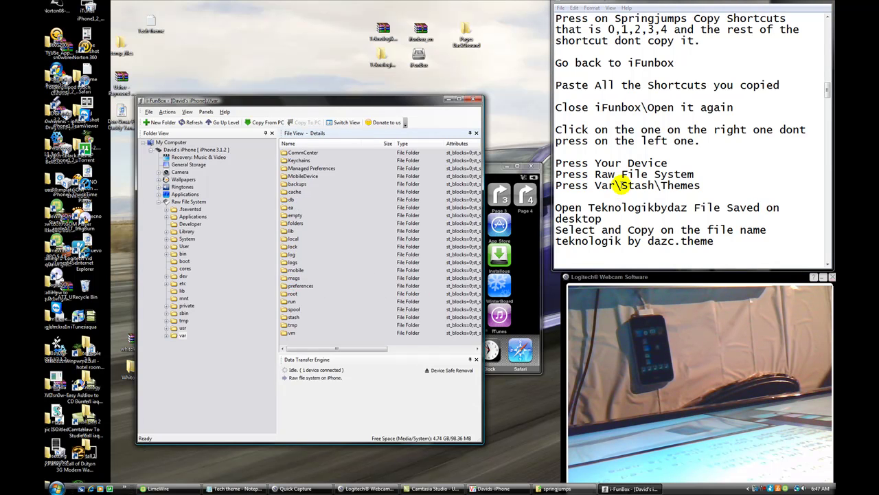
Open the stash folder inside var, then the Themes.0BvUDV folder within it
{"action": "double_click", "coordinate": [626, 185]}
{"action": "left_click", "coordinate": [658, 194]}
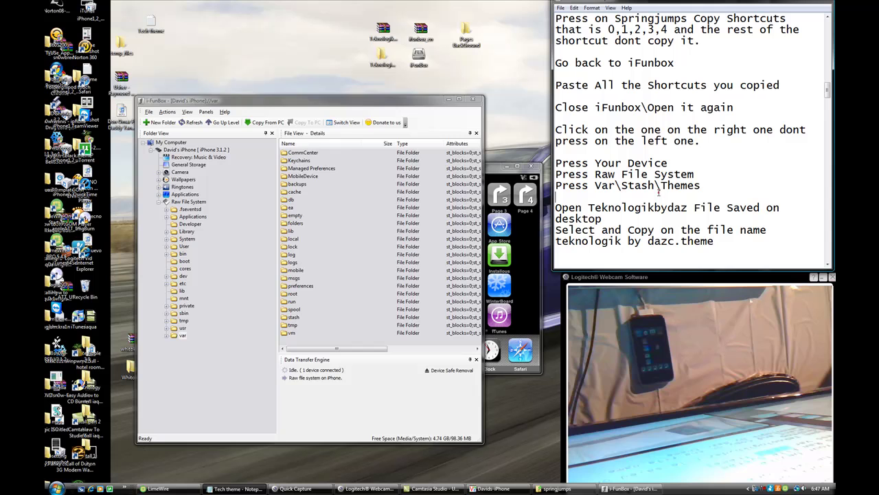
{"action": "left_click", "coordinate": [297, 317]}
{"action": "double_click", "coordinate": [297, 318]}
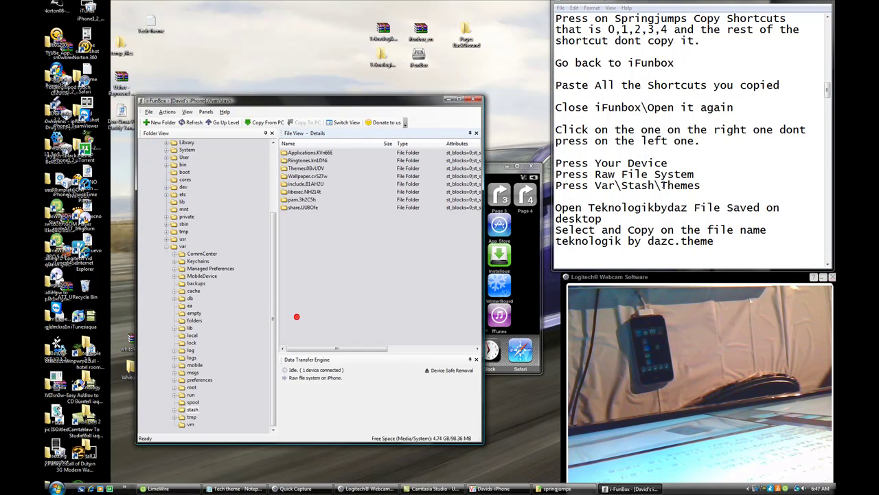
{"action": "left_click_drag", "start_coordinate": [661, 185], "coordinate": [695, 186]}
{"action": "left_click", "coordinate": [704, 185]}
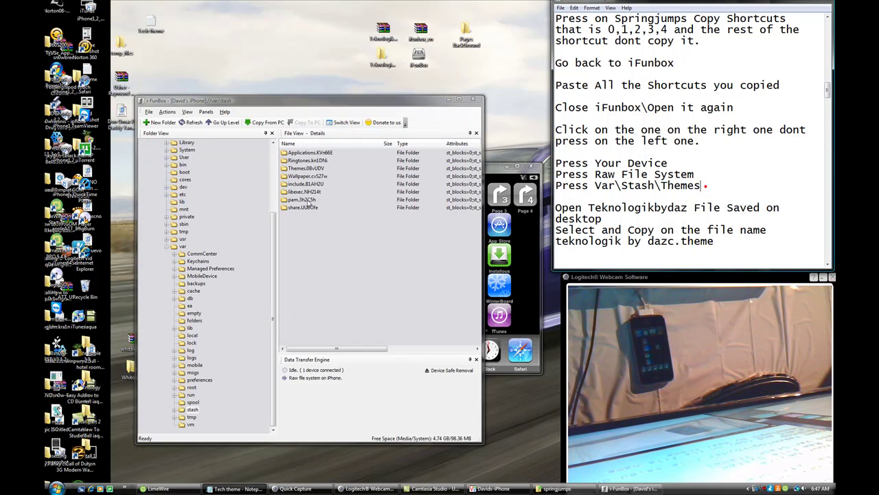
{"action": "double_click", "coordinate": [304, 169]}
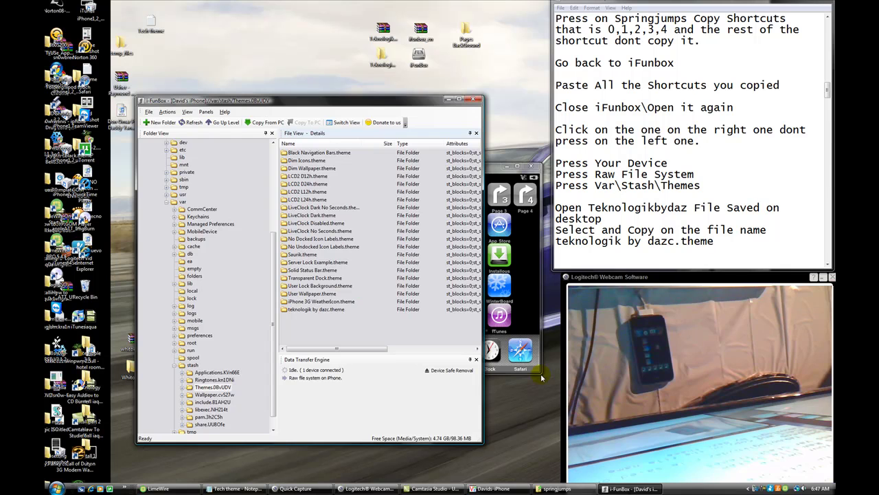
Copy the "teknologik by dazc.theme" folder from the Teknologikbydaz folder on the desktop
{"action": "left_click_drag", "start_coordinate": [562, 207], "coordinate": [715, 218]}
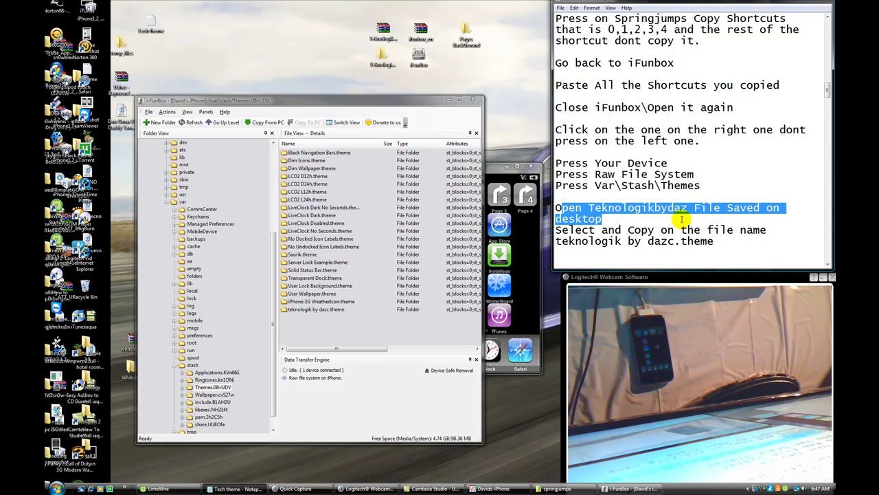
{"action": "left_click", "coordinate": [682, 219]}
{"action": "left_click_drag", "start_coordinate": [562, 230], "coordinate": [723, 245]}
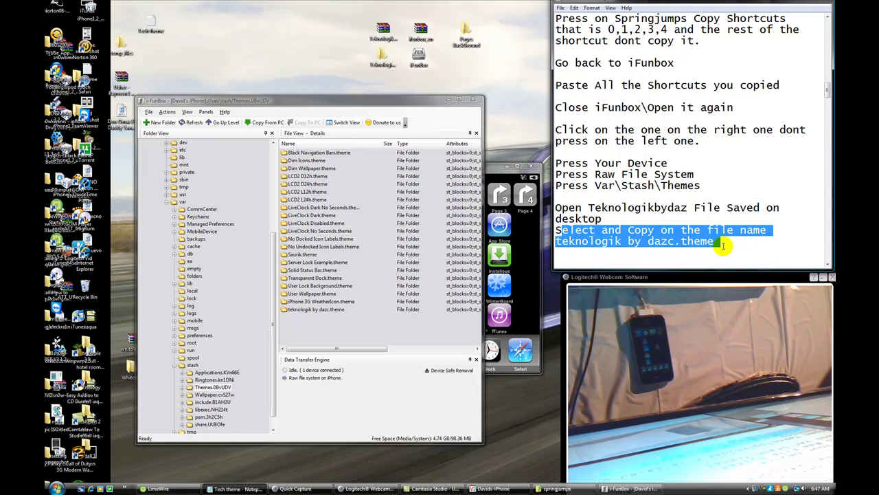
{"action": "left_click", "coordinate": [722, 245]}
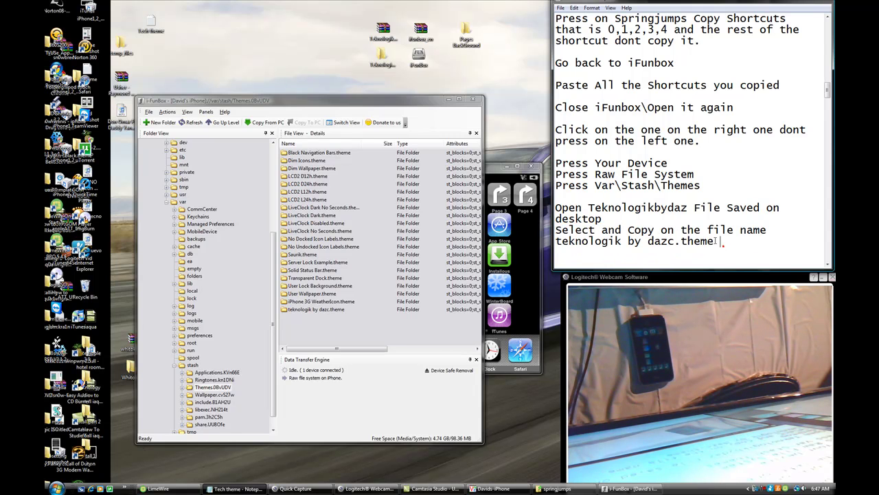
{"action": "left_click", "coordinate": [448, 100]}
{"action": "left_click", "coordinate": [448, 99]}
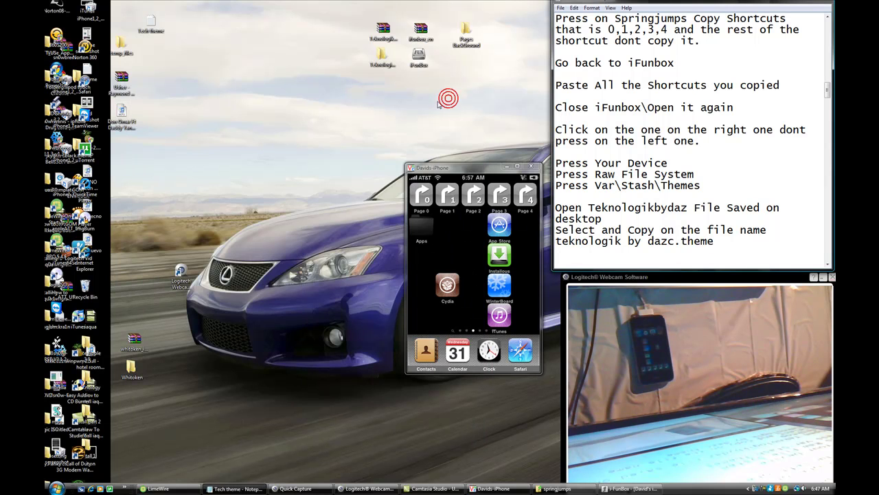
{"action": "double_click", "coordinate": [383, 57]}
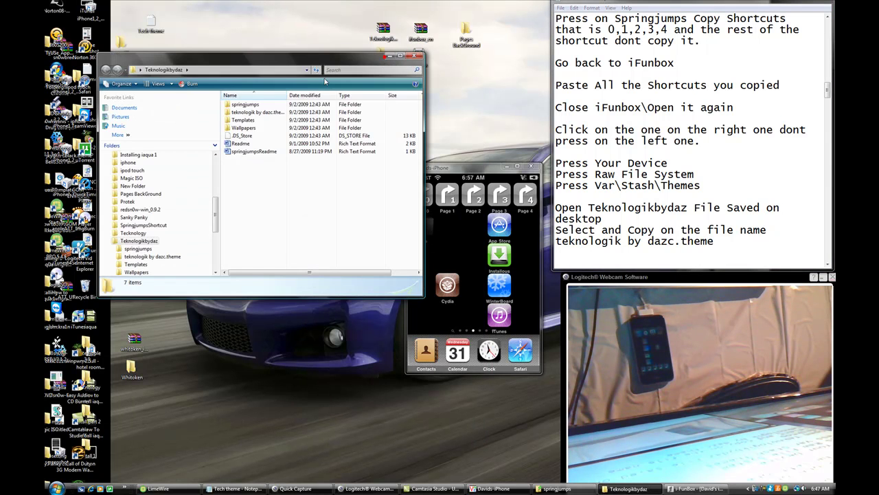
{"action": "left_click", "coordinate": [247, 112]}
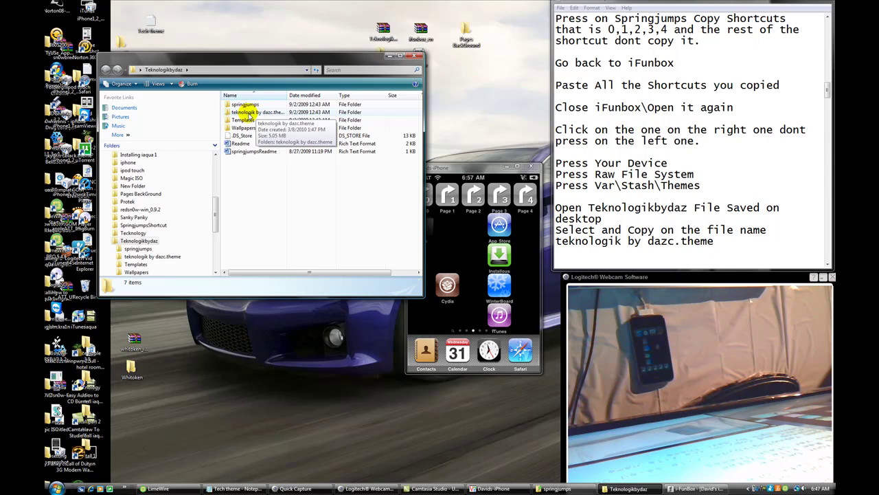
{"action": "right_click", "coordinate": [280, 114]}
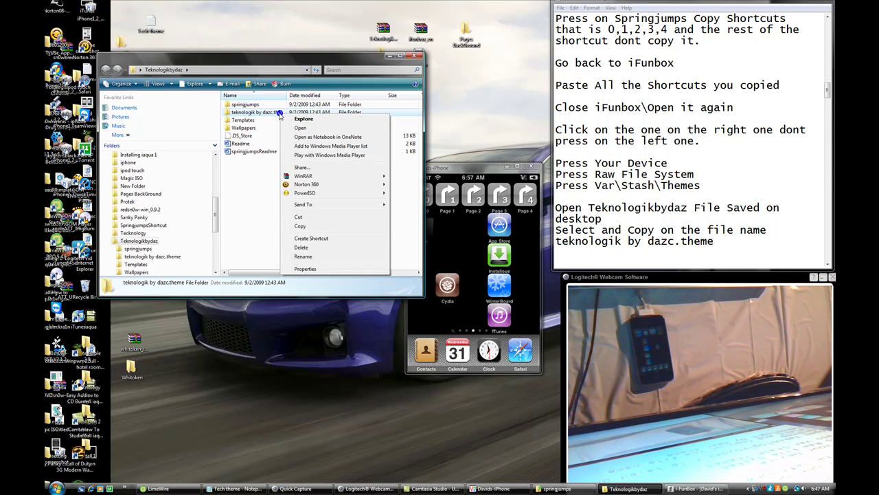
{"action": "left_click", "coordinate": [325, 227]}
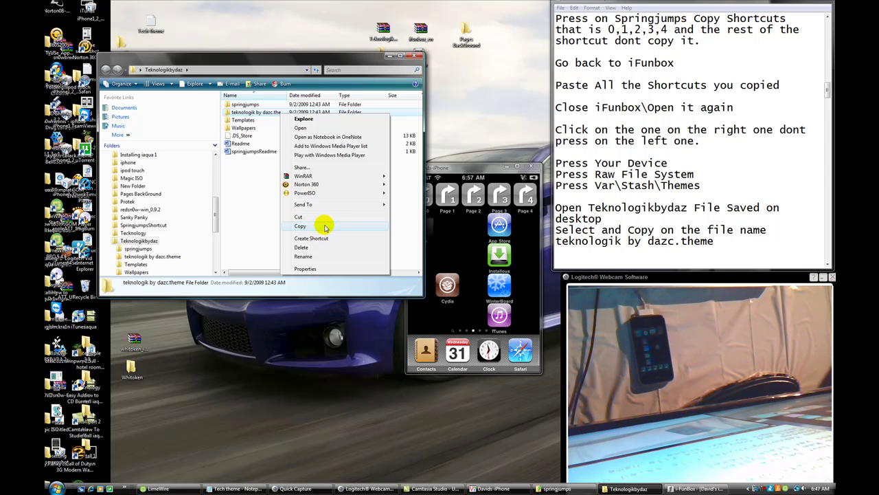
{"action": "left_click", "coordinate": [393, 57]}
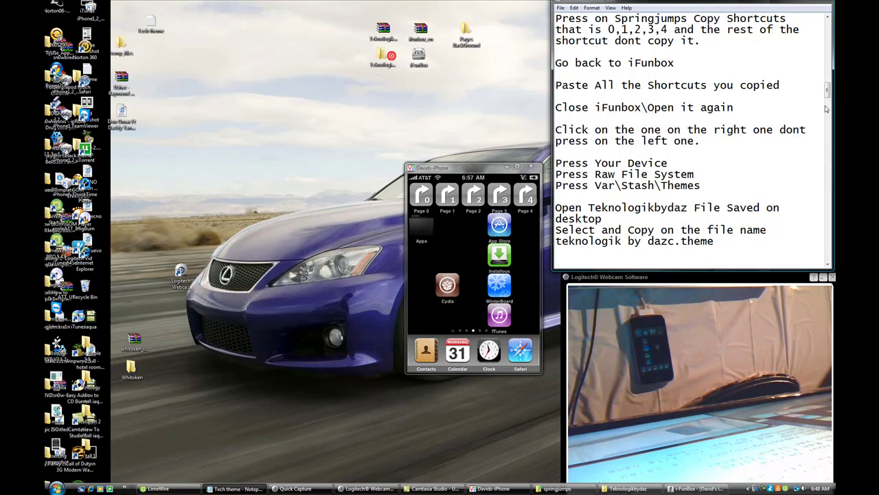
Read the pasting instructions and check the paste option for an empty area of the iPhone's Themes folder in i-FunBox
{"action": "left_click_drag", "start_coordinate": [828, 91], "coordinate": [828, 100]}
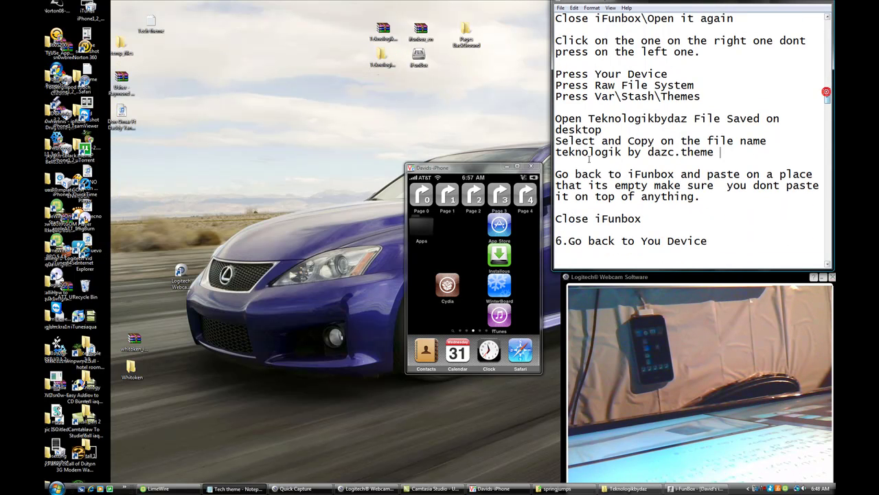
{"action": "left_click_drag", "start_coordinate": [558, 174], "coordinate": [702, 200]}
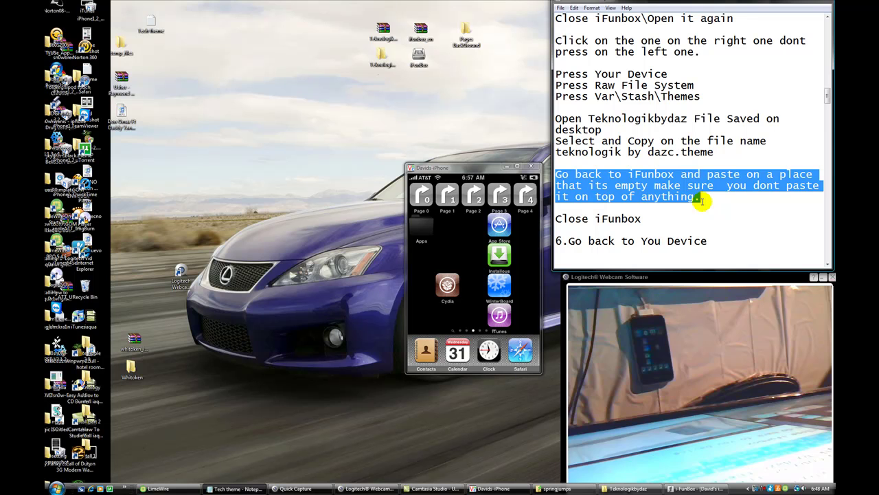
{"action": "left_click", "coordinate": [705, 202]}
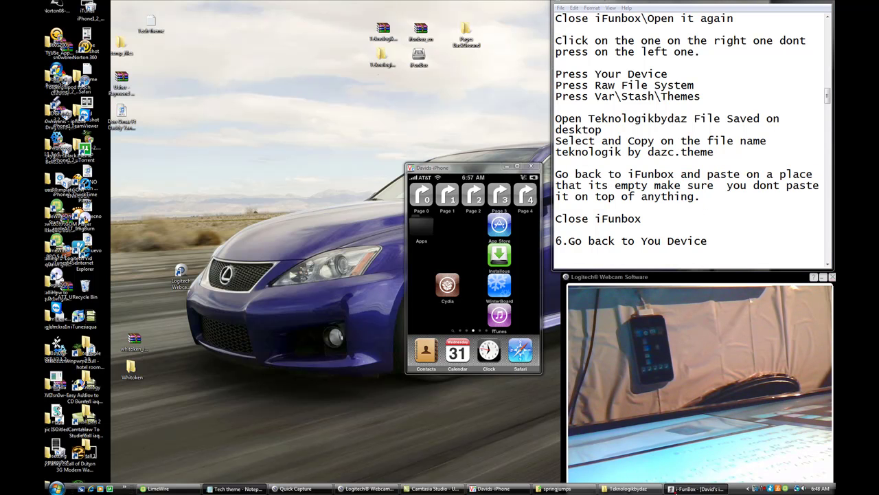
{"action": "left_click", "coordinate": [675, 489]}
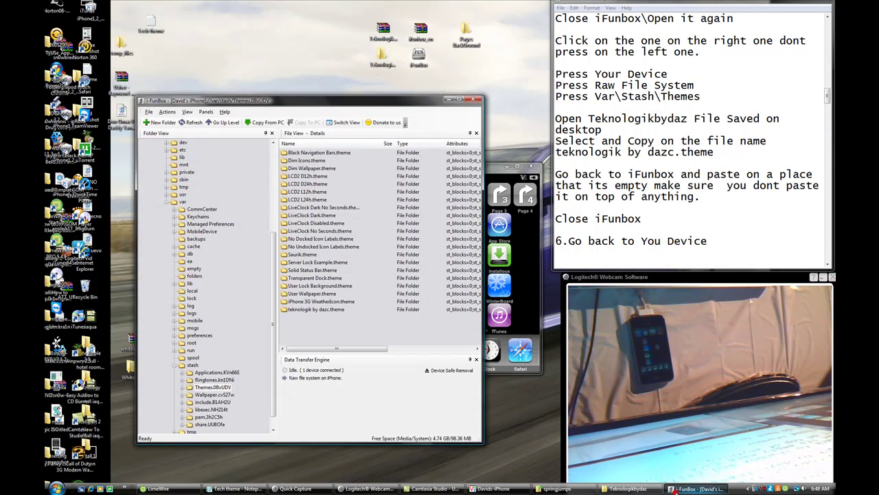
{"action": "right_click", "coordinate": [311, 325]}
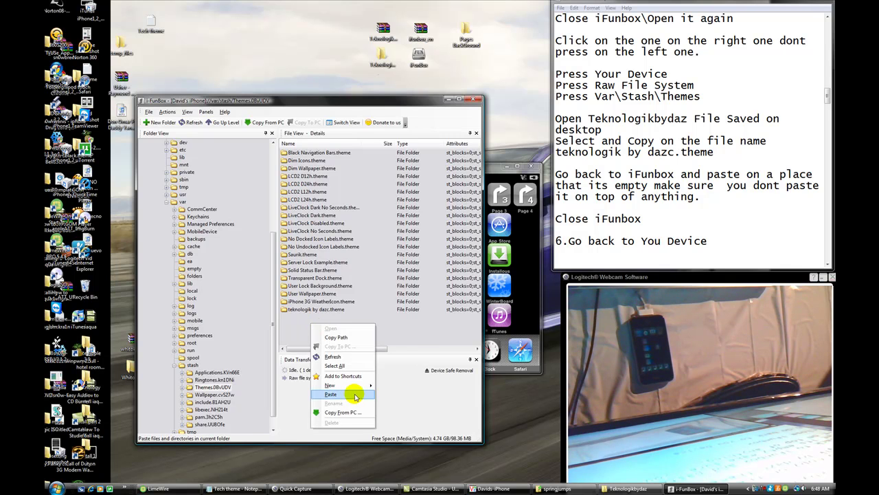
{"action": "left_click", "coordinate": [407, 338]}
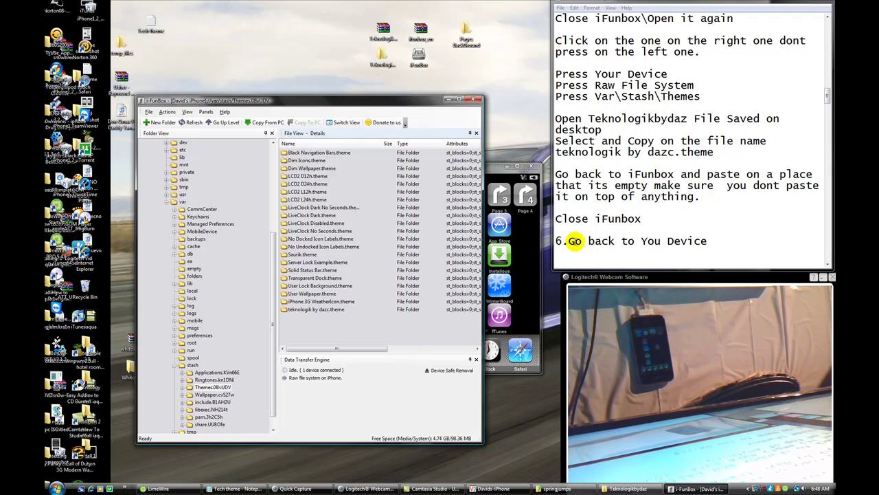
Close i-FunBox as the notes instruct
{"action": "left_click_drag", "start_coordinate": [555, 218], "coordinate": [641, 218]}
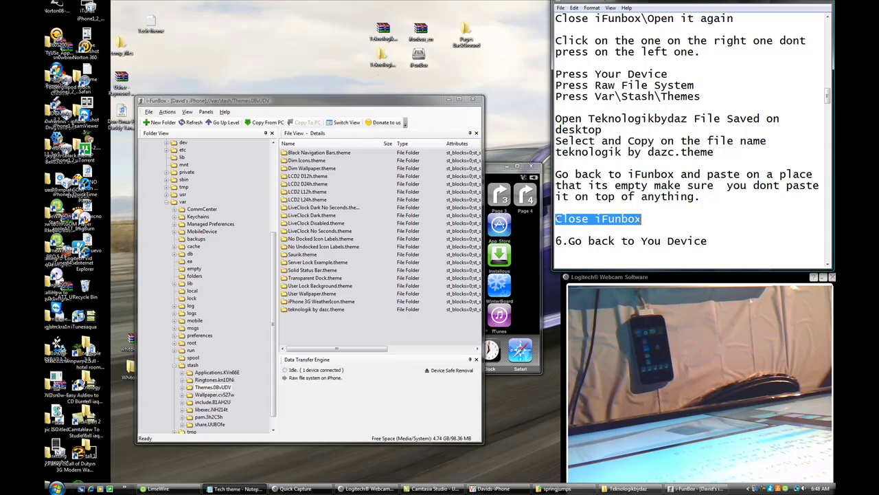
{"action": "left_click", "coordinate": [650, 217]}
{"action": "left_click", "coordinate": [477, 101]}
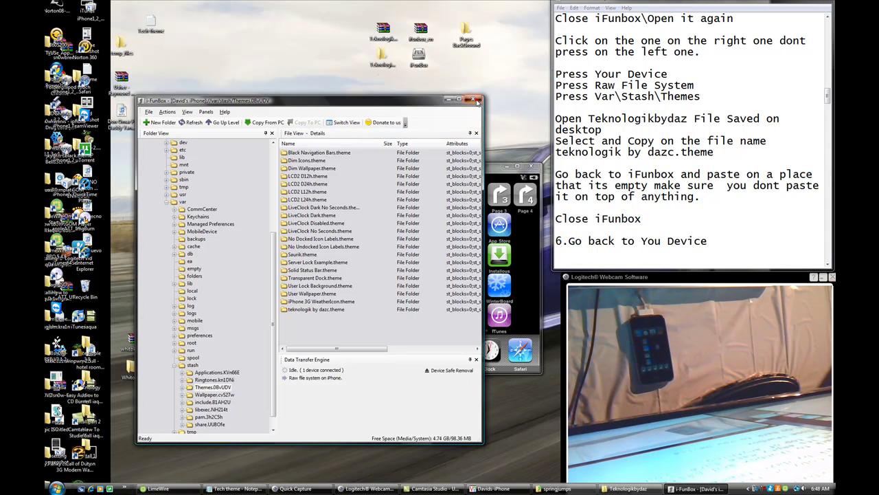
{"action": "left_click", "coordinate": [476, 100]}
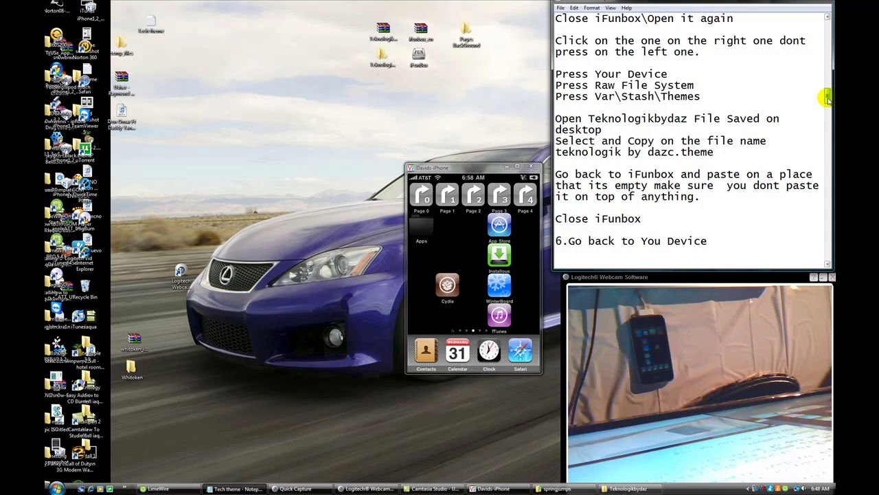
Read step 6 of the notes about going back to the device and keeping the shortcuts out of any folder
{"action": "left_click_drag", "start_coordinate": [827, 94], "coordinate": [829, 107]}
{"action": "left_click_drag", "start_coordinate": [568, 131], "coordinate": [708, 131]}
{"action": "left_click", "coordinate": [715, 132]}
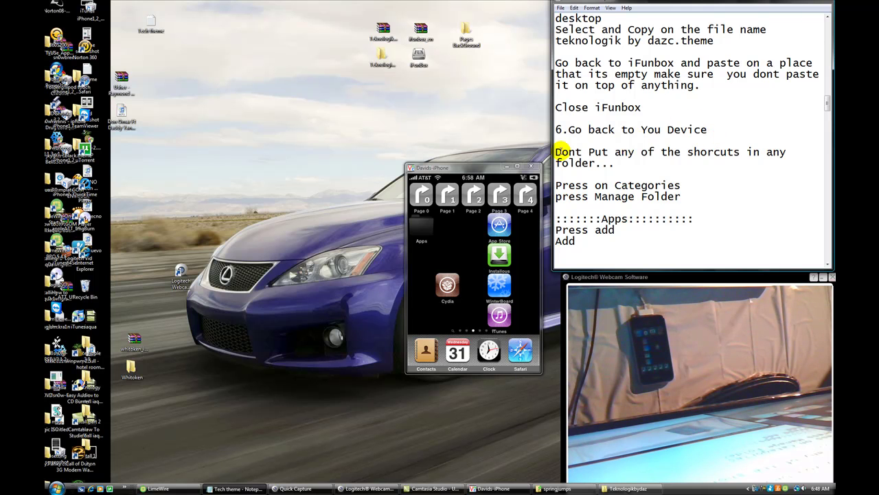
{"action": "left_click_drag", "start_coordinate": [555, 152], "coordinate": [800, 159]}
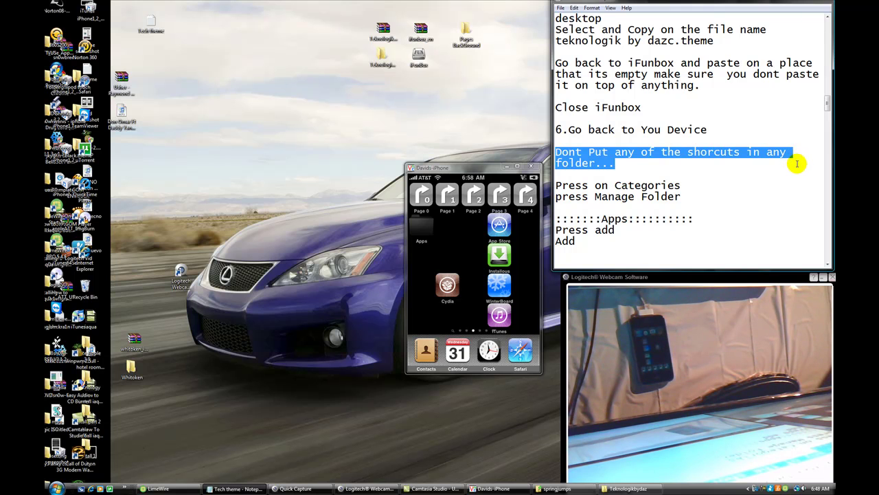
{"action": "left_click", "coordinate": [797, 164]}
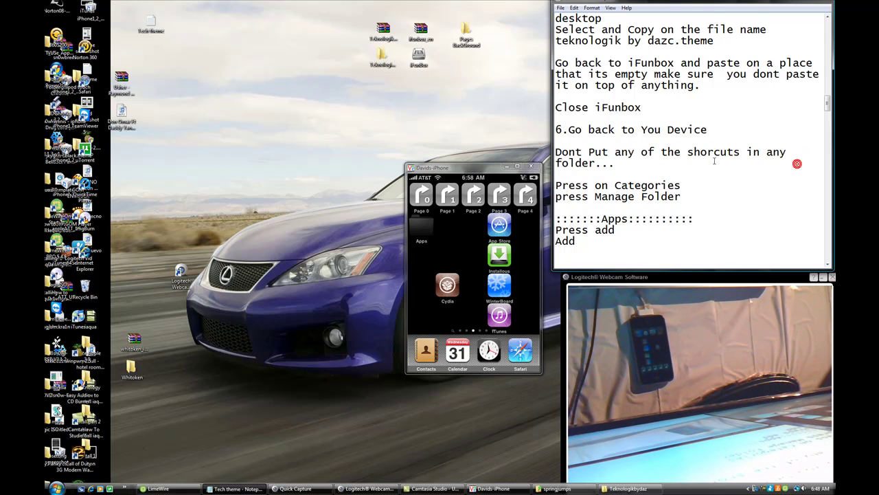
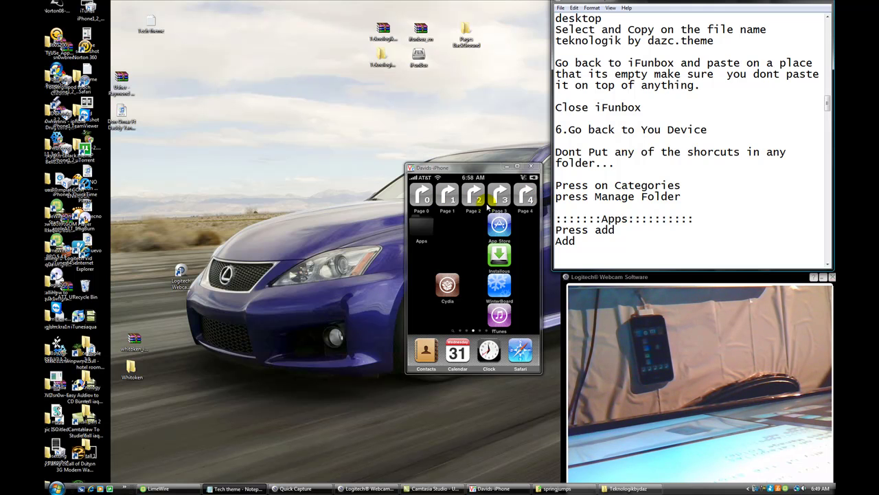
{"action": "left_click", "coordinate": [633, 175]}
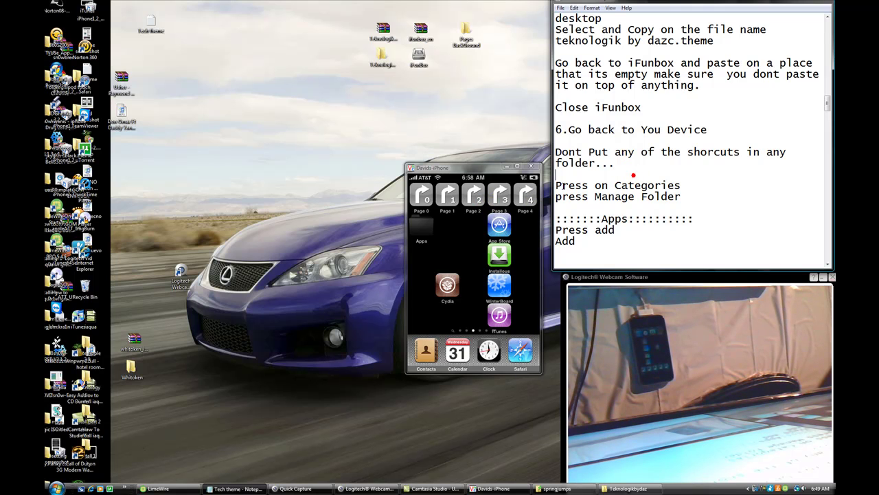
Switch to the mirrored iPhone screen, open the Apps folder and launch Categories, following the notes up to the Manage Folder instruction
{"action": "left_click_drag", "start_coordinate": [555, 184], "coordinate": [690, 182]}
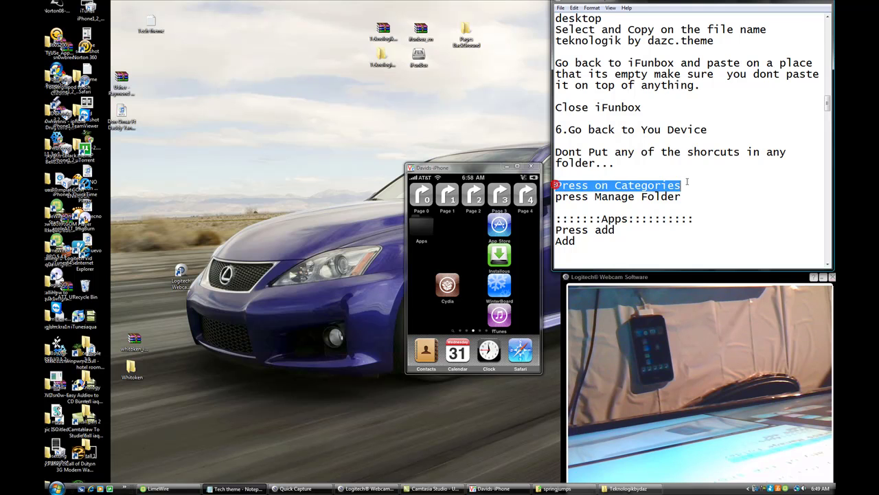
{"action": "left_click", "coordinate": [691, 182]}
{"action": "left_click", "coordinate": [422, 229]}
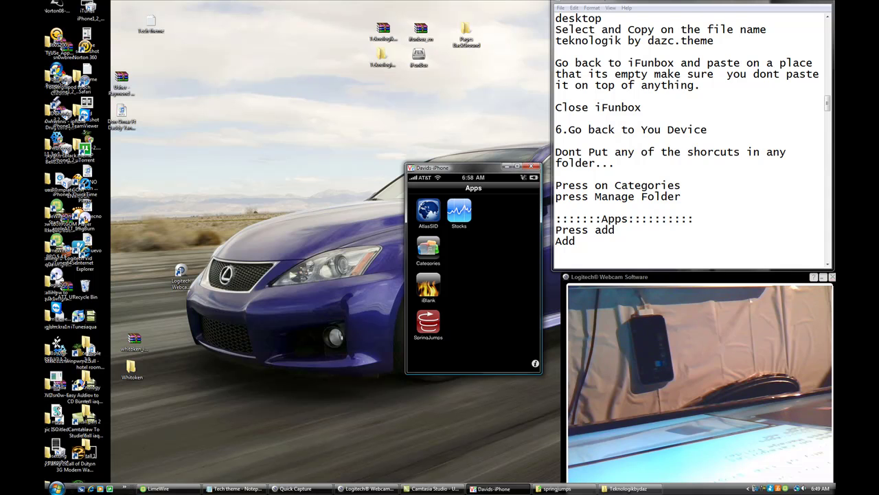
{"action": "left_click", "coordinate": [428, 246]}
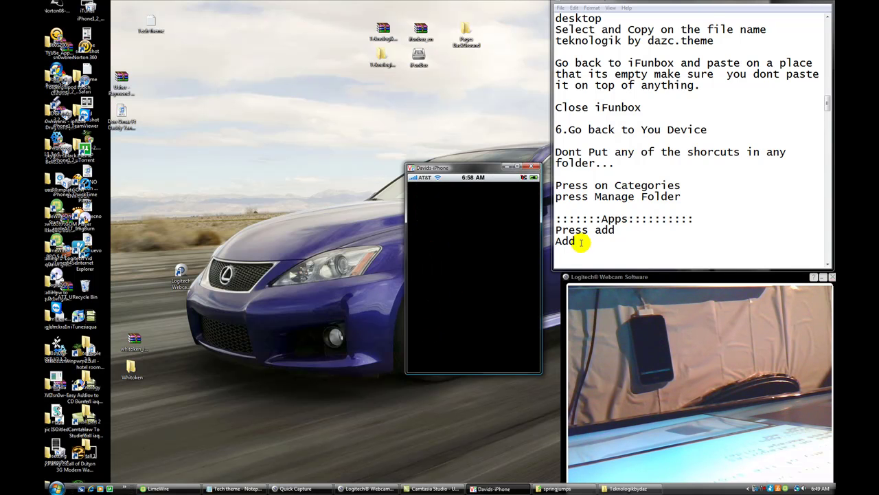
{"action": "left_click_drag", "start_coordinate": [556, 197], "coordinate": [685, 198]}
{"action": "left_click", "coordinate": [685, 198]}
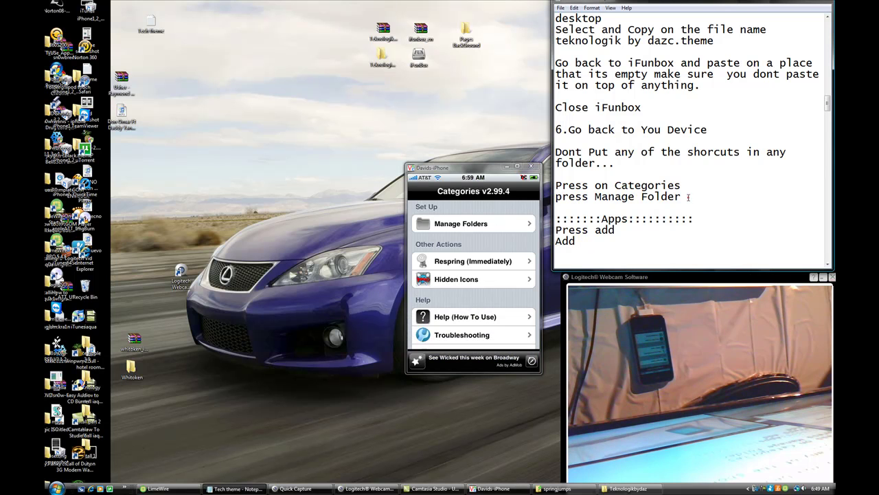
Open the folder management list in Categories and read the start of the Apps section in the notes
{"action": "left_click", "coordinate": [479, 224]}
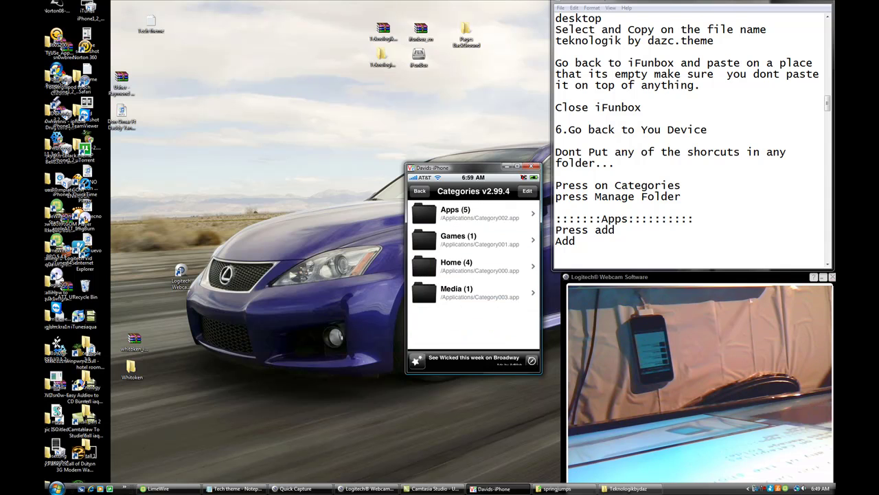
{"action": "left_click_drag", "start_coordinate": [828, 100], "coordinate": [828, 110]}
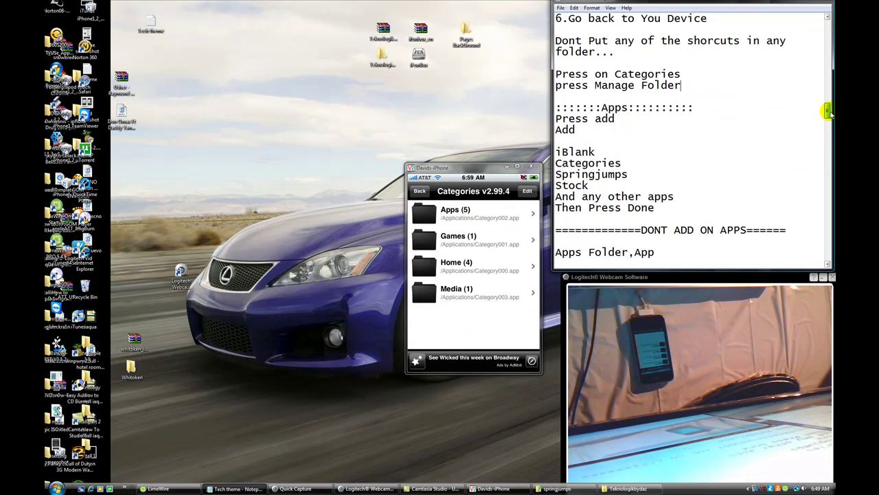
{"action": "left_click", "coordinate": [646, 118]}
{"action": "left_click_drag", "start_coordinate": [555, 118], "coordinate": [613, 119]}
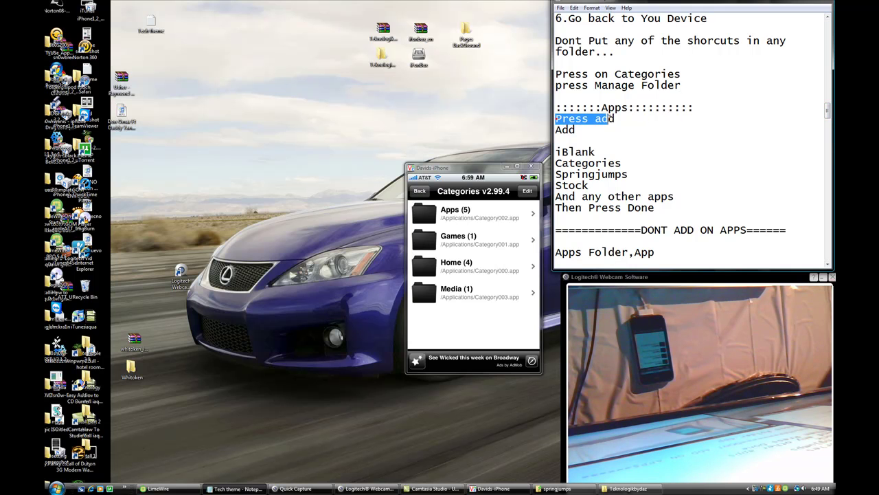
{"action": "left_click", "coordinate": [637, 121]}
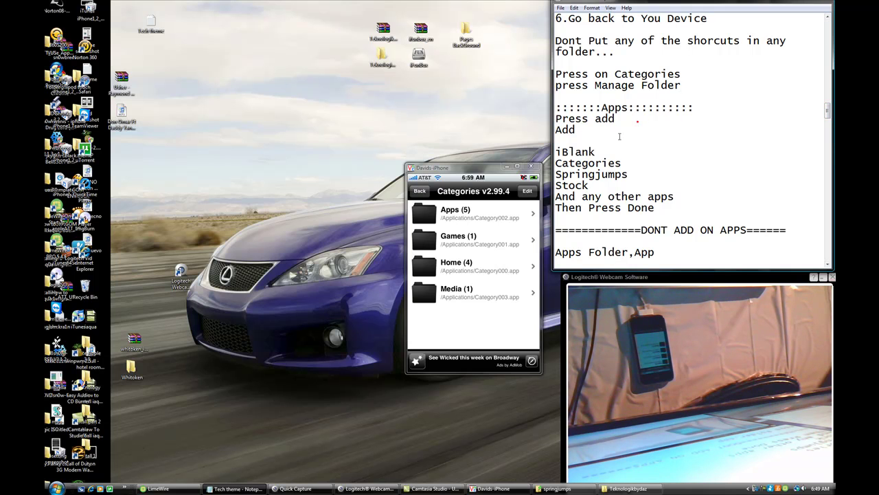
{"action": "left_click", "coordinate": [528, 192]}
{"action": "left_click", "coordinate": [526, 196]}
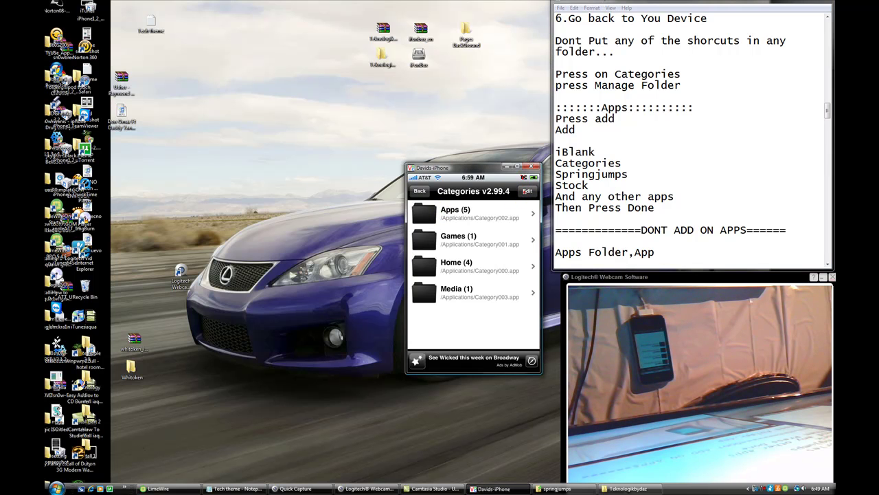
{"action": "left_click", "coordinate": [525, 192]}
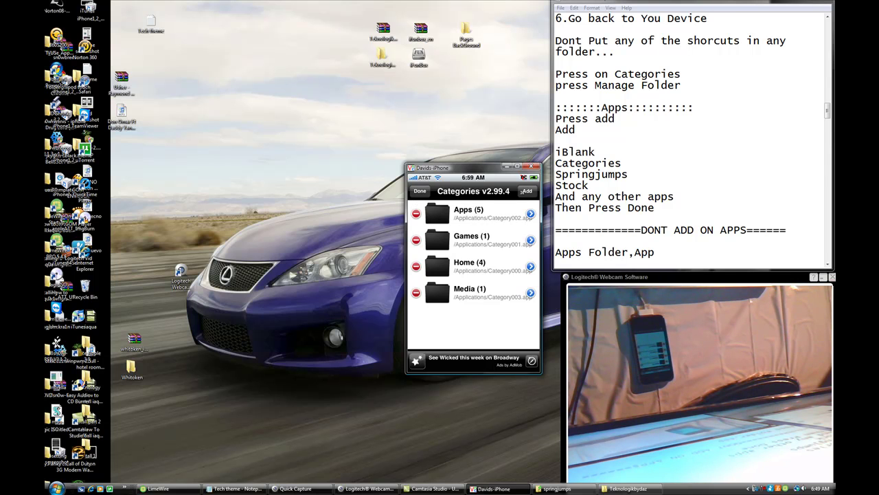
{"action": "left_click", "coordinate": [420, 191]}
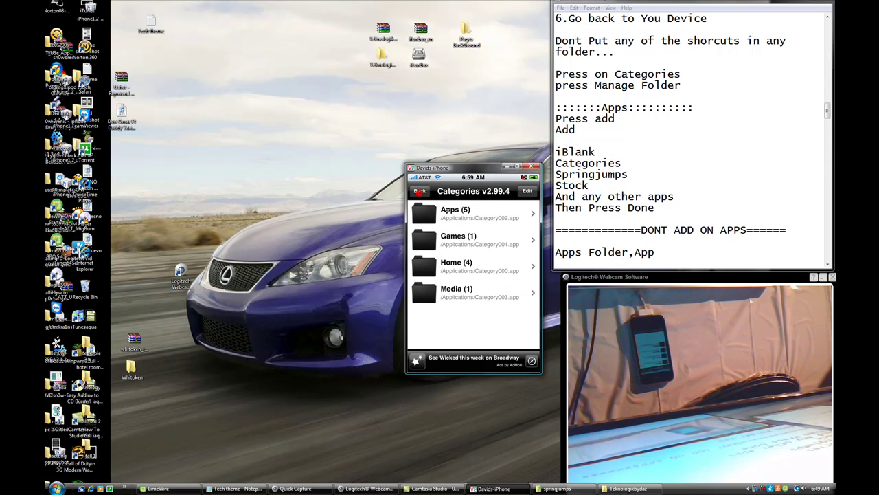
Open the Apps folder in Categories and read the notes' instruction for adding icons to it
{"action": "left_click", "coordinate": [456, 209]}
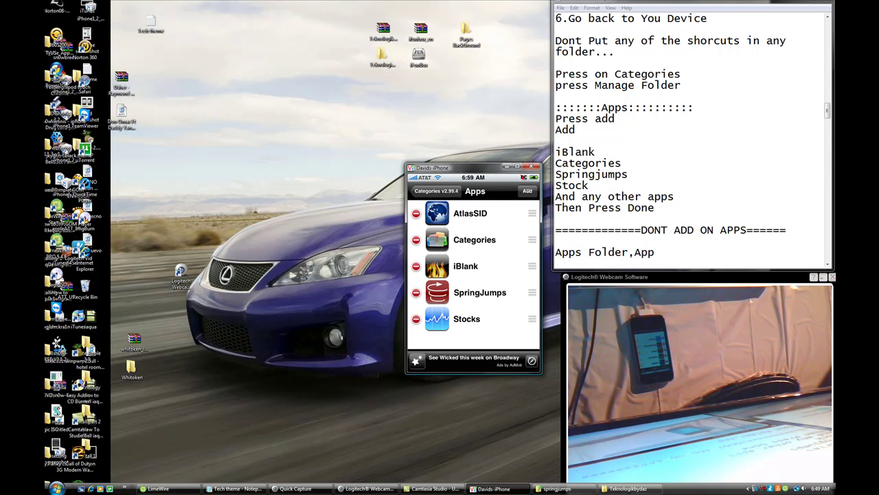
{"action": "left_click", "coordinate": [557, 119]}
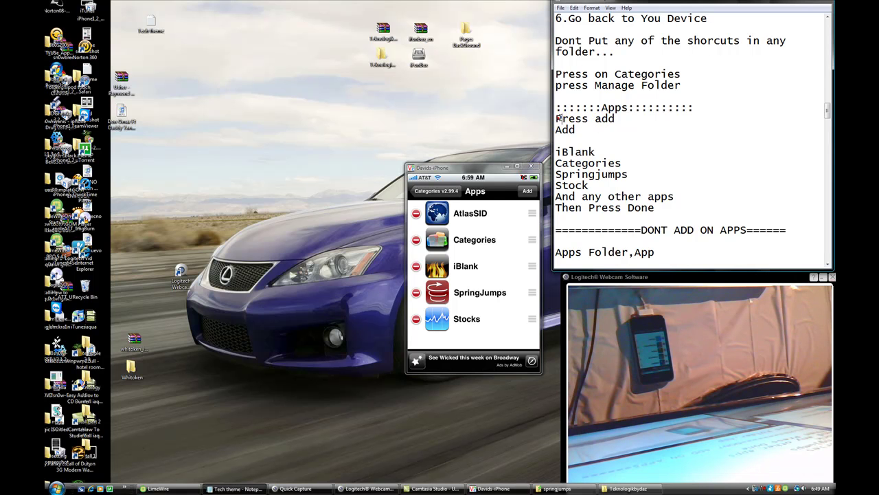
{"action": "left_click_drag", "start_coordinate": [558, 119], "coordinate": [615, 119]}
{"action": "left_click", "coordinate": [616, 128]}
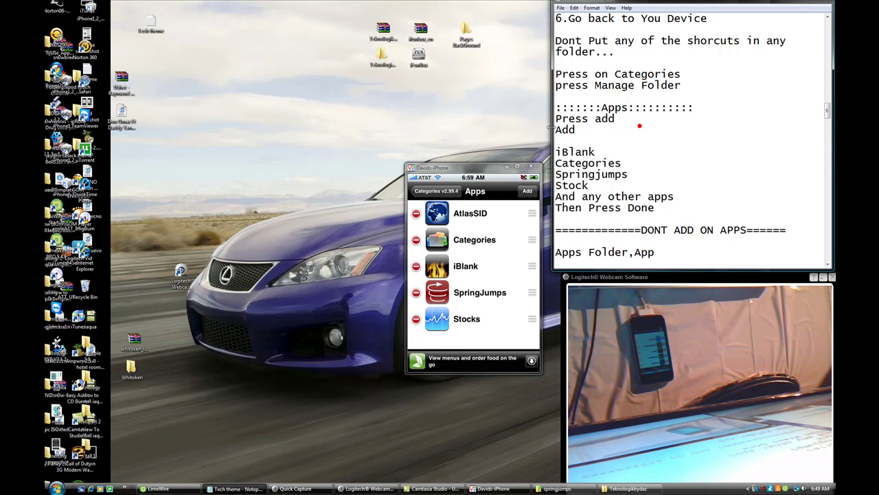
{"action": "left_click_drag", "start_coordinate": [556, 129], "coordinate": [610, 131]}
{"action": "left_click", "coordinate": [610, 131]}
Read which apps the notes list for the Apps folder, and return to the Categories folder list
{"action": "left_click_drag", "start_coordinate": [556, 152], "coordinate": [622, 163]}
{"action": "left_click", "coordinate": [609, 149]}
{"action": "left_click", "coordinate": [632, 161]}
{"action": "left_click_drag", "start_coordinate": [556, 186], "coordinate": [656, 208]}
{"action": "left_click", "coordinate": [667, 206]}
{"action": "left_click", "coordinate": [440, 192]}
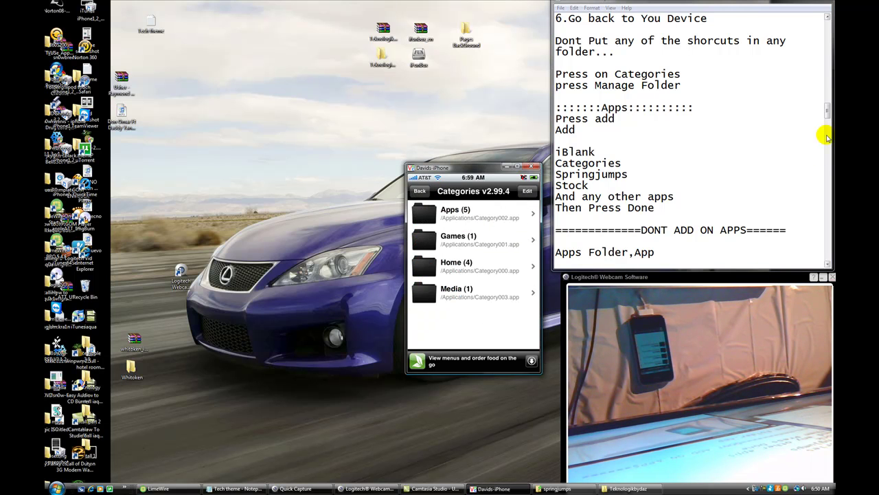
Read the notes' list of icons that must not be added to the Apps folder
{"action": "left_click_drag", "start_coordinate": [829, 114], "coordinate": [829, 119]}
{"action": "left_click_drag", "start_coordinate": [640, 163], "coordinate": [749, 164]}
{"action": "left_click", "coordinate": [740, 140]}
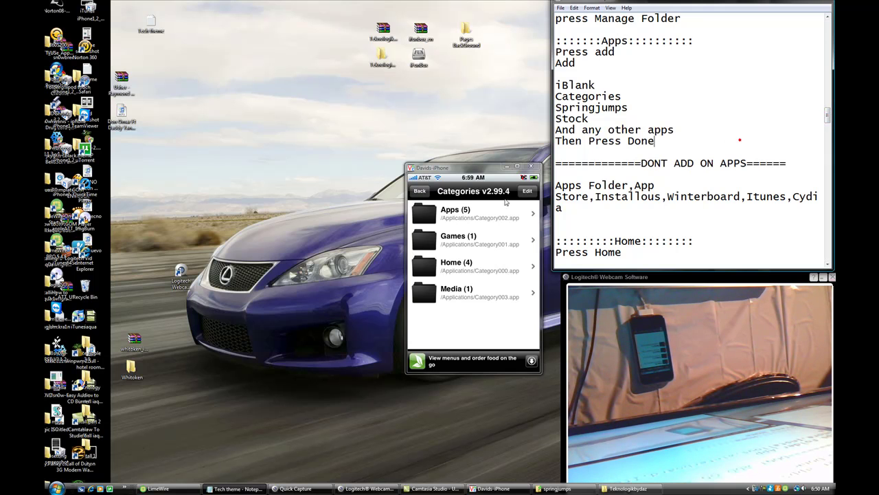
{"action": "left_click_drag", "start_coordinate": [557, 186], "coordinate": [827, 204]}
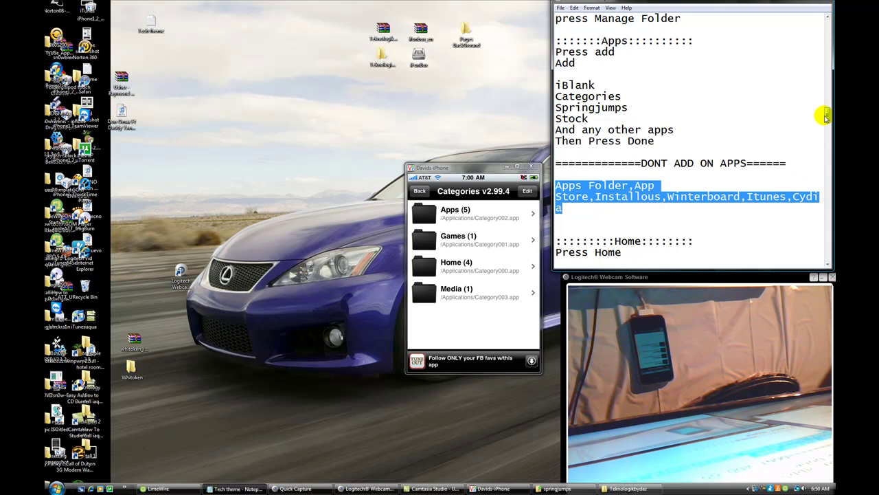
{"action": "scroll", "coordinate": [827, 115], "scroll_direction": "down", "scroll_amount": 2}
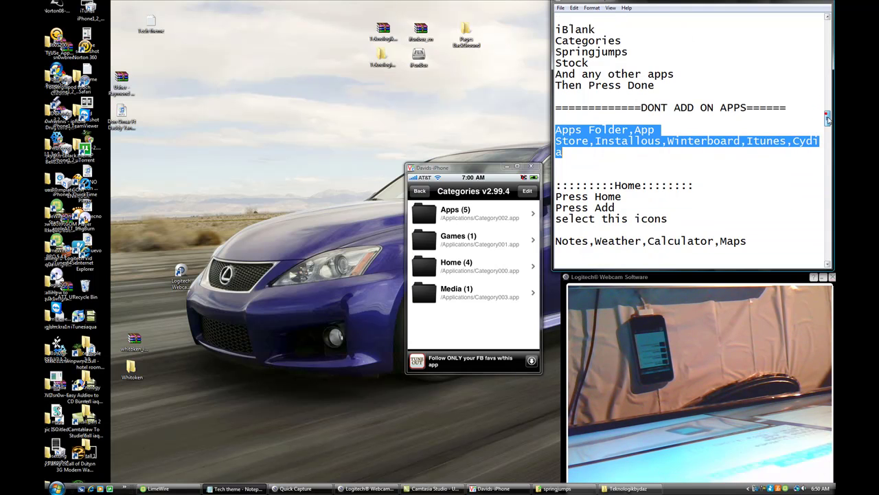
{"action": "left_click", "coordinate": [733, 162]}
Open the Home folder in Categories and read the notes' instruction for adding icons to it
{"action": "left_click_drag", "start_coordinate": [615, 173], "coordinate": [643, 174]}
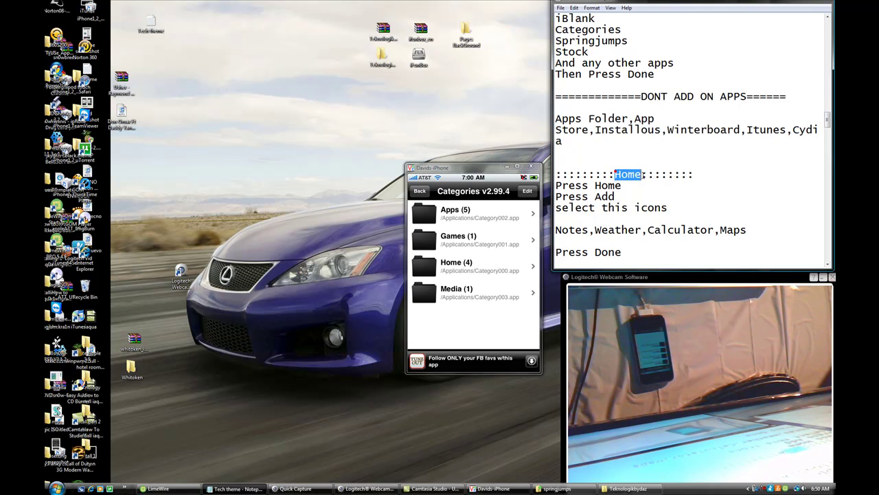
{"action": "left_click", "coordinate": [636, 162]}
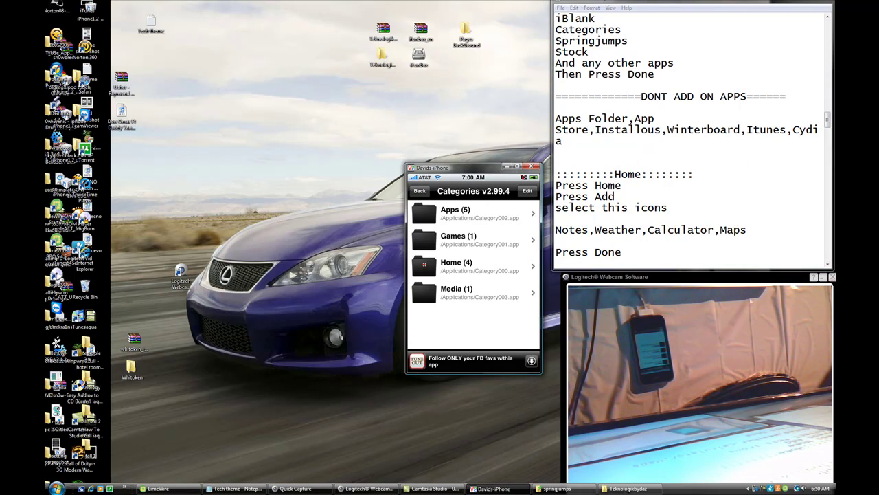
{"action": "left_click", "coordinate": [425, 269]}
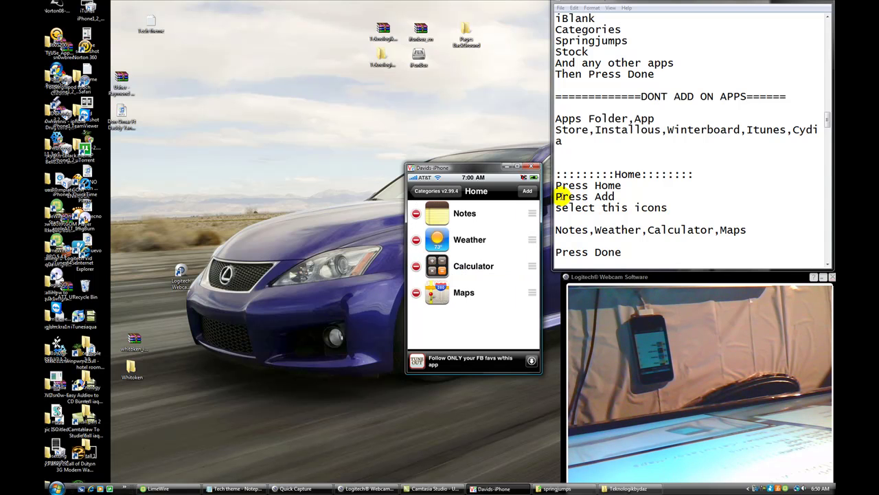
{"action": "left_click_drag", "start_coordinate": [557, 196], "coordinate": [614, 197]}
{"action": "left_click", "coordinate": [624, 197]}
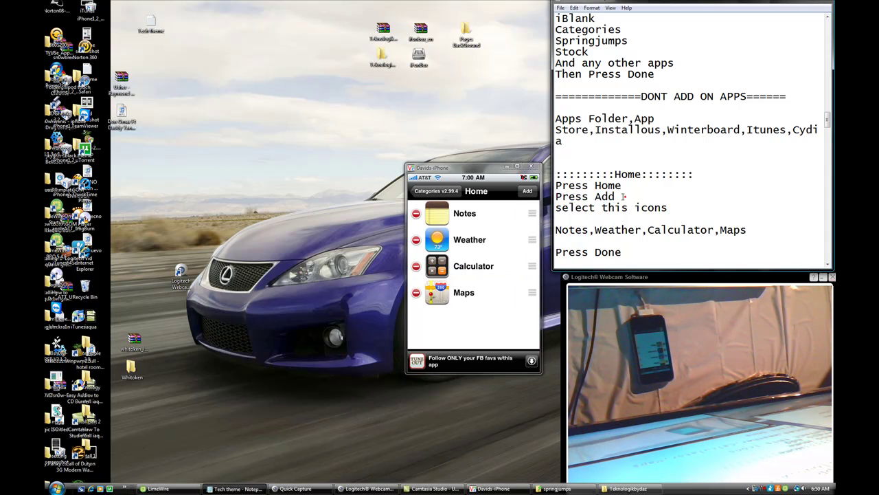
{"action": "left_click_drag", "start_coordinate": [828, 118], "coordinate": [829, 121]}
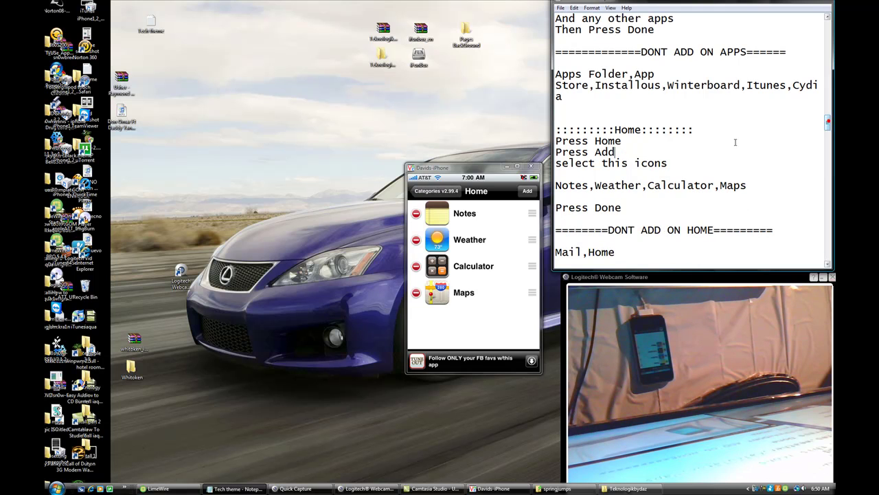
{"action": "double_click", "coordinate": [603, 152]}
{"action": "left_click", "coordinate": [620, 152]}
Compare the notes' icon list for Home with the Home folder's contents, and return to the folder list
{"action": "double_click", "coordinate": [556, 185]}
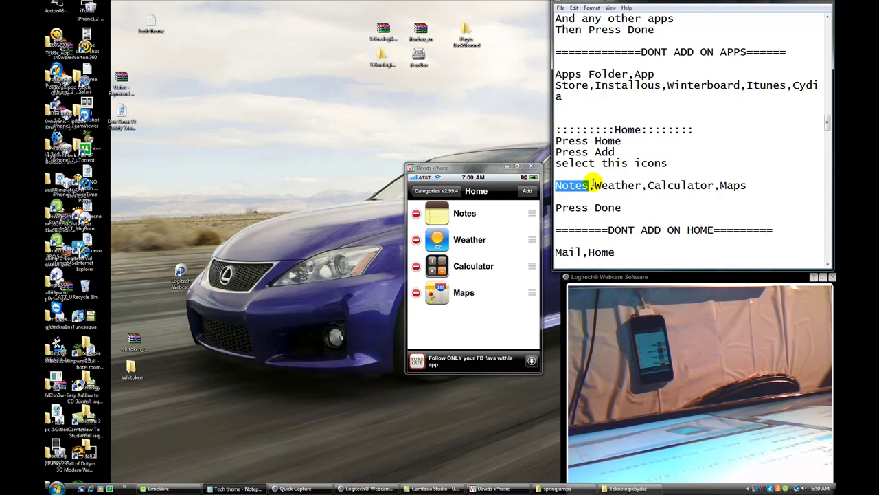
{"action": "left_click_drag", "start_coordinate": [595, 186], "coordinate": [647, 185]}
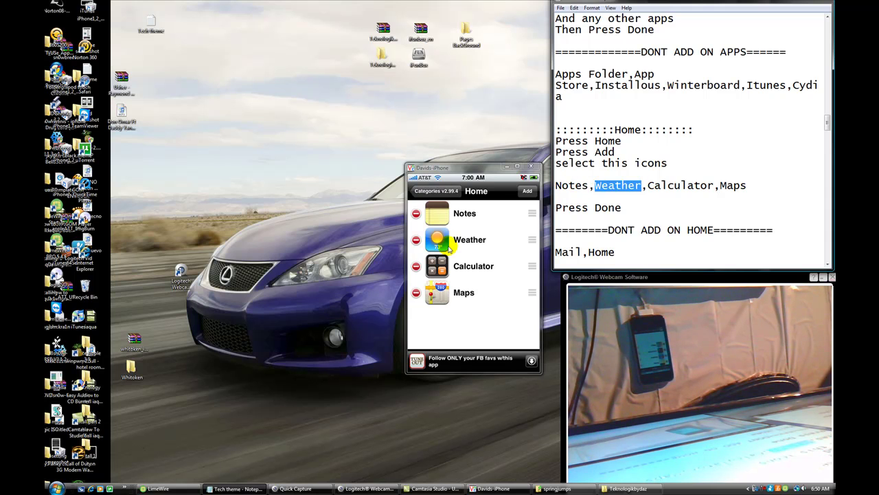
{"action": "double_click", "coordinate": [642, 191]}
{"action": "left_click_drag", "start_coordinate": [647, 185], "coordinate": [747, 186]}
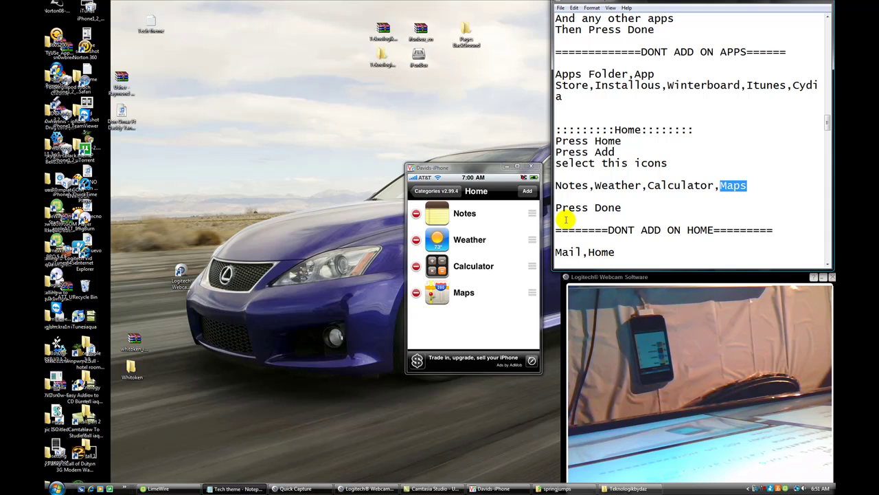
{"action": "left_click", "coordinate": [450, 192]}
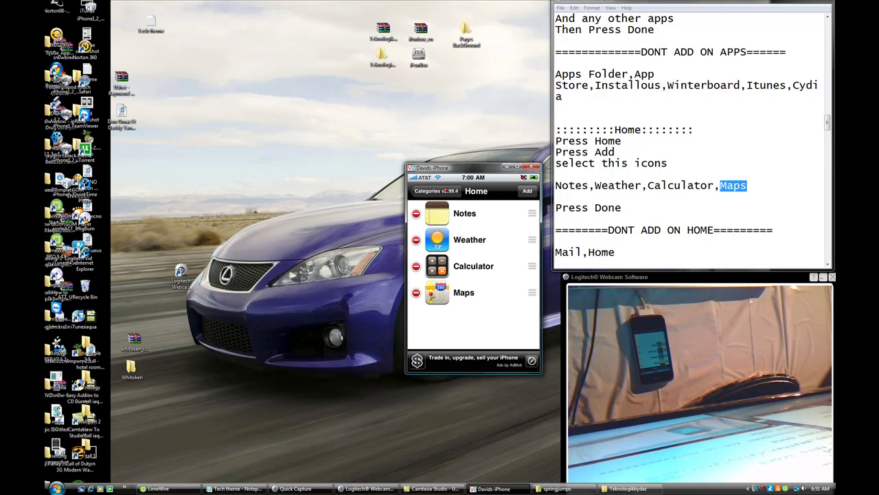
{"action": "left_click", "coordinate": [447, 191]}
Read through the notes' list of icons that must not be added to the Home folder
{"action": "left_click_drag", "start_coordinate": [828, 123], "coordinate": [830, 129]}
{"action": "left_click_drag", "start_coordinate": [607, 196], "coordinate": [707, 197]}
{"action": "double_click", "coordinate": [609, 196]}
{"action": "left_click_drag", "start_coordinate": [609, 197], "coordinate": [714, 196]}
{"action": "left_click", "coordinate": [724, 184]}
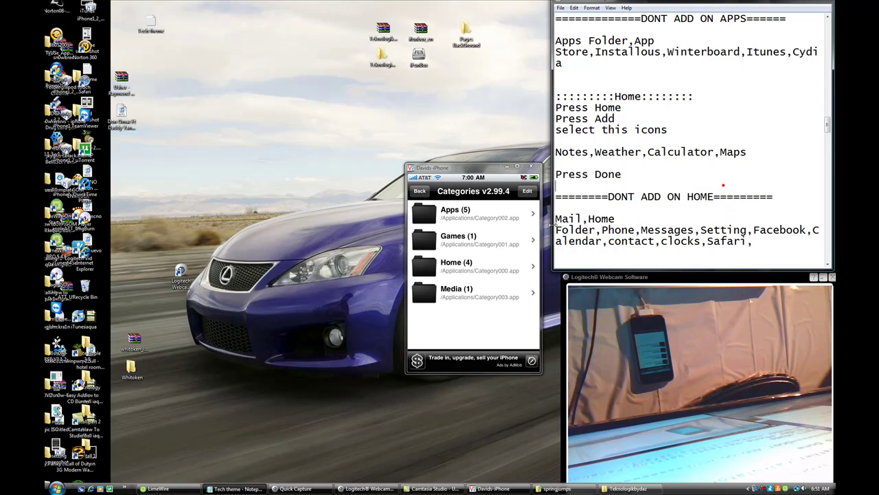
{"action": "left_click_drag", "start_coordinate": [555, 218], "coordinate": [697, 230]}
{"action": "double_click", "coordinate": [604, 230]}
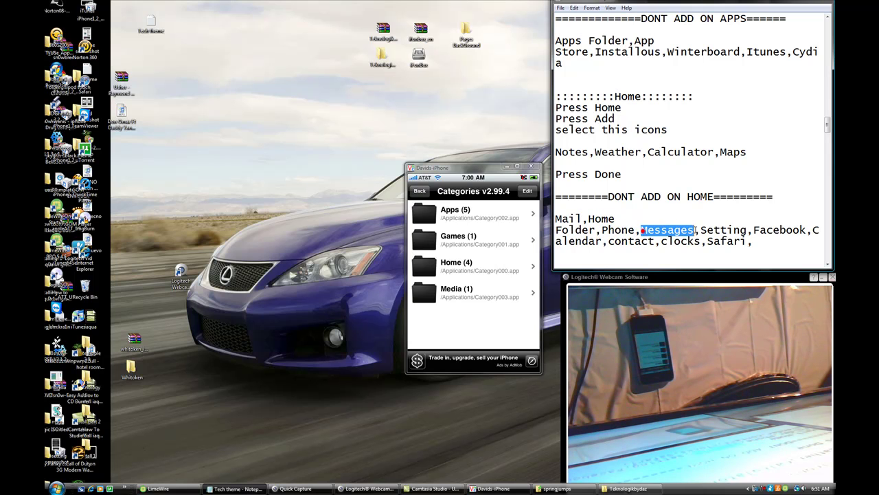
{"action": "left_click", "coordinate": [701, 231]}
{"action": "double_click", "coordinate": [702, 230]}
{"action": "left_click_drag", "start_coordinate": [755, 230], "coordinate": [708, 242]}
{"action": "left_click", "coordinate": [748, 230]}
Find the Media section in the notes and open the Media folder in Categories
{"action": "left_click_drag", "start_coordinate": [827, 124], "coordinate": [828, 130]}
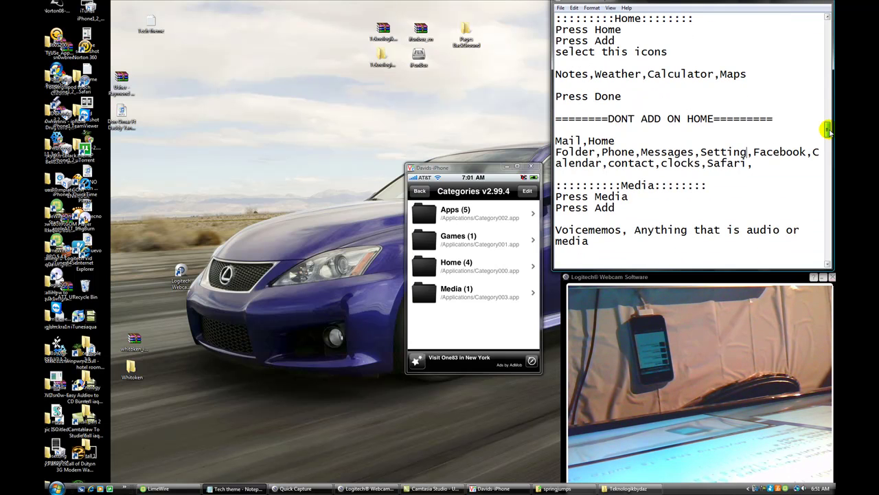
{"action": "left_click_drag", "start_coordinate": [828, 130], "coordinate": [828, 132]}
{"action": "left_click_drag", "start_coordinate": [642, 174], "coordinate": [622, 175]}
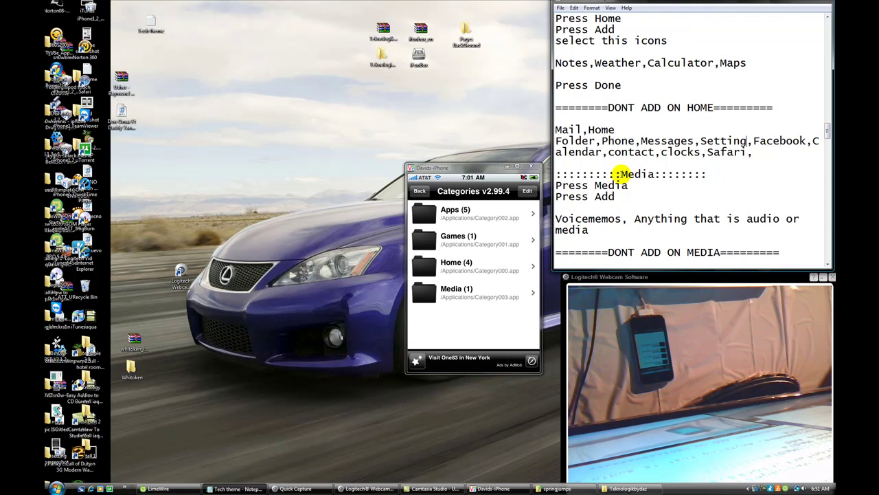
{"action": "double_click", "coordinate": [622, 175]}
{"action": "left_click", "coordinate": [647, 164]}
{"action": "left_click", "coordinate": [431, 288]}
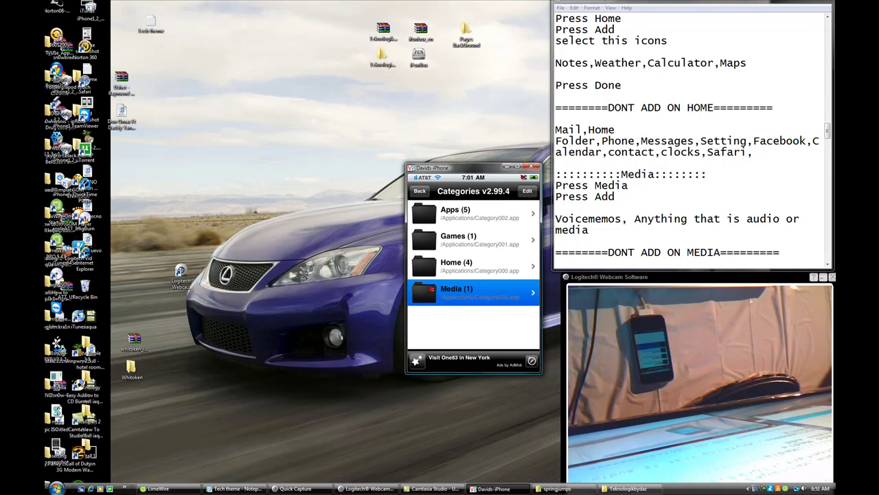
Read the notes on adding items to the Media folder and which kinds belong there, and return to the folder list
{"action": "left_click", "coordinate": [556, 197]}
{"action": "left_click_drag", "start_coordinate": [556, 197], "coordinate": [617, 197]}
{"action": "left_click", "coordinate": [622, 196]}
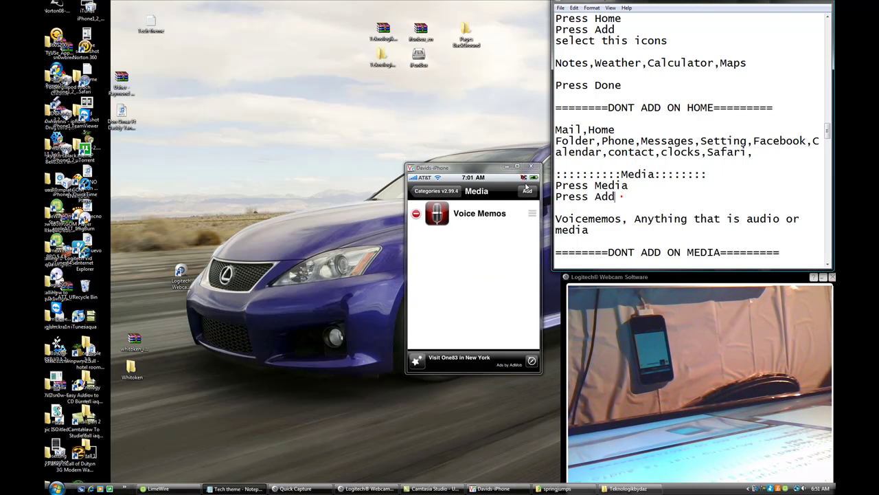
{"action": "left_click", "coordinate": [611, 205]}
{"action": "left_click_drag", "start_coordinate": [590, 196], "coordinate": [620, 196]}
{"action": "left_click", "coordinate": [621, 196]}
{"action": "left_click_drag", "start_coordinate": [559, 218], "coordinate": [624, 219]}
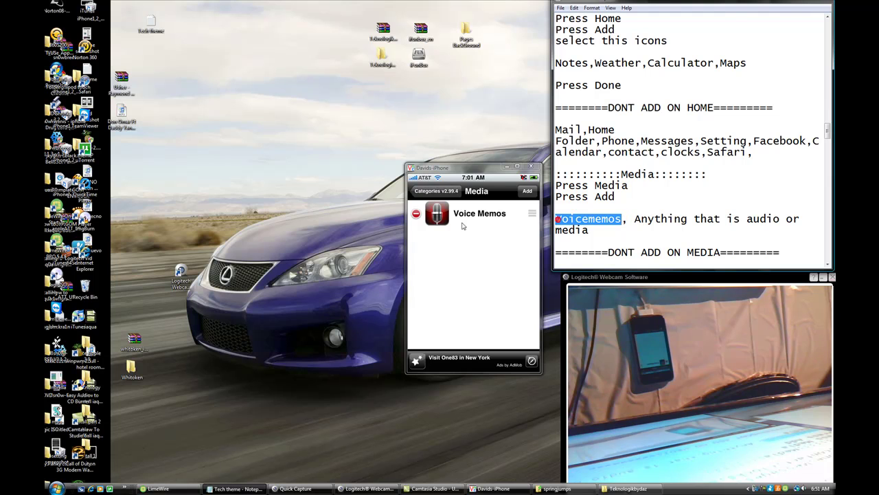
{"action": "left_click_drag", "start_coordinate": [638, 218], "coordinate": [673, 232]}
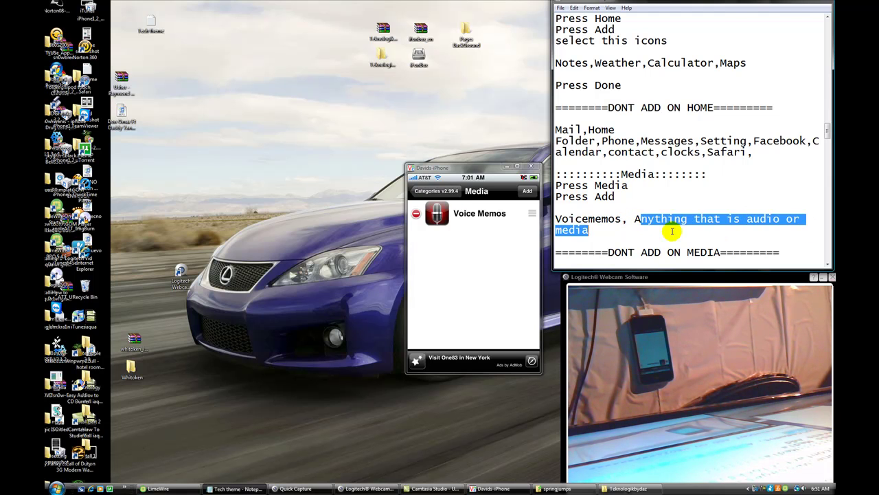
{"action": "left_click", "coordinate": [672, 232]}
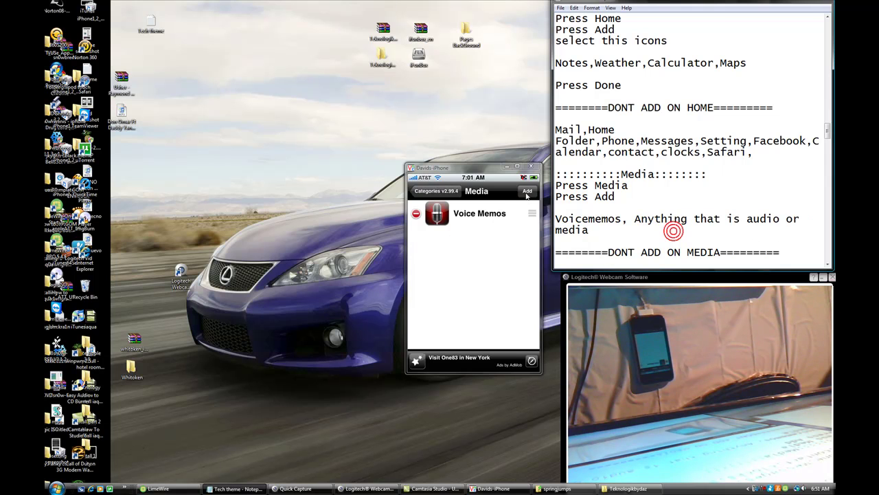
{"action": "left_click", "coordinate": [436, 198]}
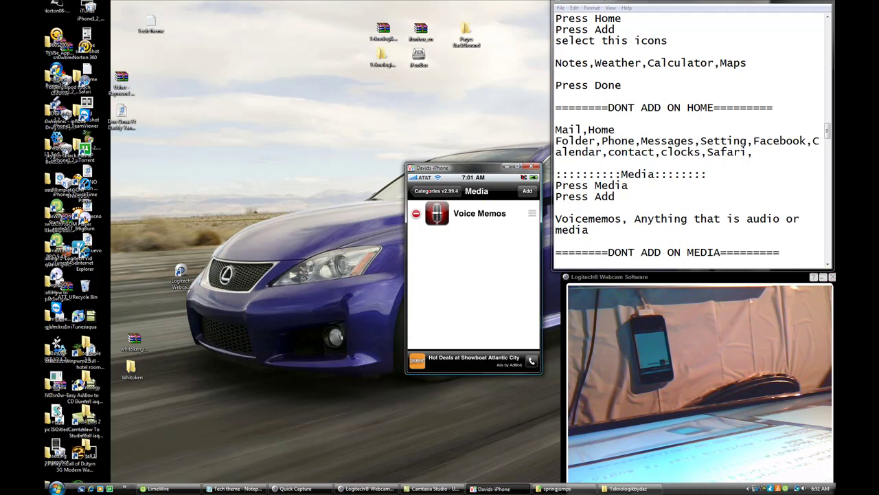
Read the notes' list of icons that must not be added to the Media folder
{"action": "left_click_drag", "start_coordinate": [828, 129], "coordinate": [828, 138]}
{"action": "left_click_drag", "start_coordinate": [609, 174], "coordinate": [727, 174]}
{"action": "left_click", "coordinate": [720, 168]}
{"action": "left_click_drag", "start_coordinate": [589, 197], "coordinate": [815, 200]}
{"action": "left_click", "coordinate": [817, 208]}
Bring up the Games section of the notes and return to the folder list in Categories
{"action": "left_click", "coordinate": [434, 268]}
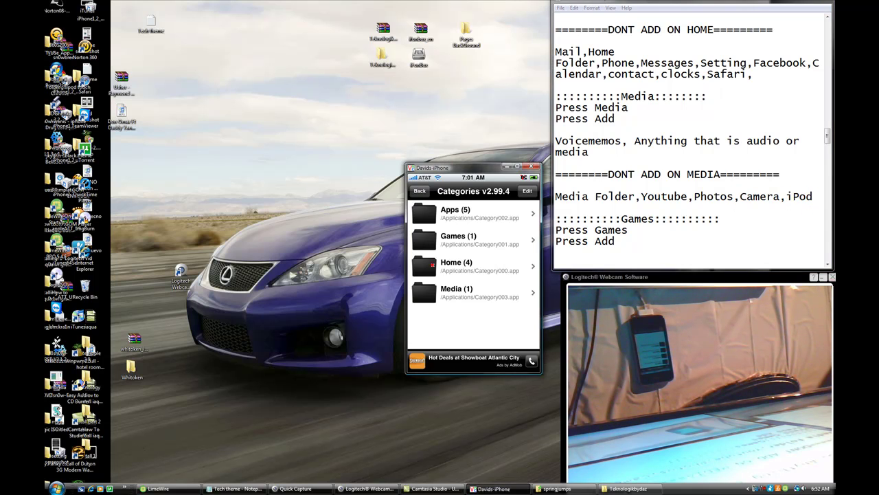
{"action": "left_click_drag", "start_coordinate": [828, 136], "coordinate": [828, 140]}
{"action": "left_click", "coordinate": [432, 191]}
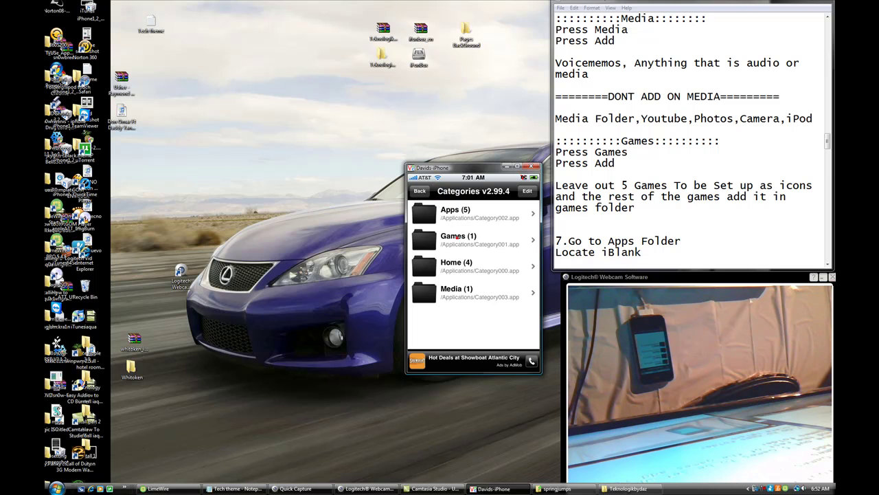
Open the Games folder in Categories, read the notes on leaving 5 games out as icons, and return to the folder list
{"action": "left_click", "coordinate": [457, 236]}
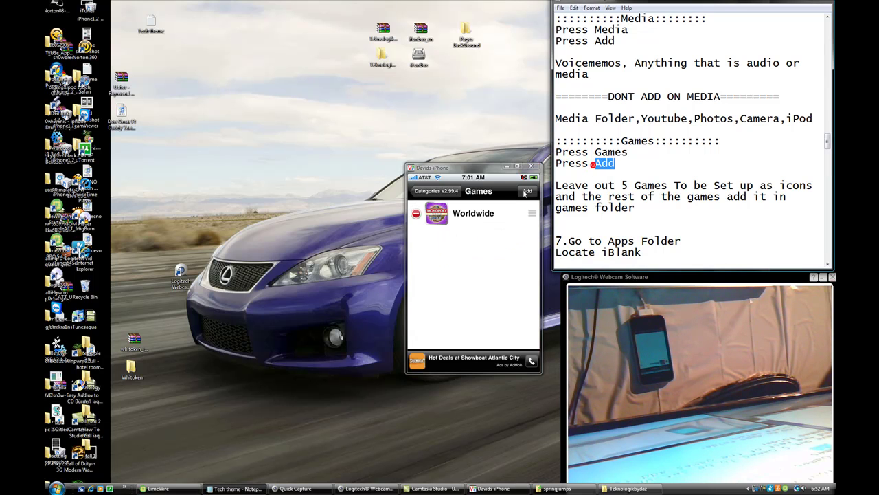
{"action": "left_click_drag", "start_coordinate": [556, 185], "coordinate": [657, 231]}
{"action": "left_click", "coordinate": [613, 219]}
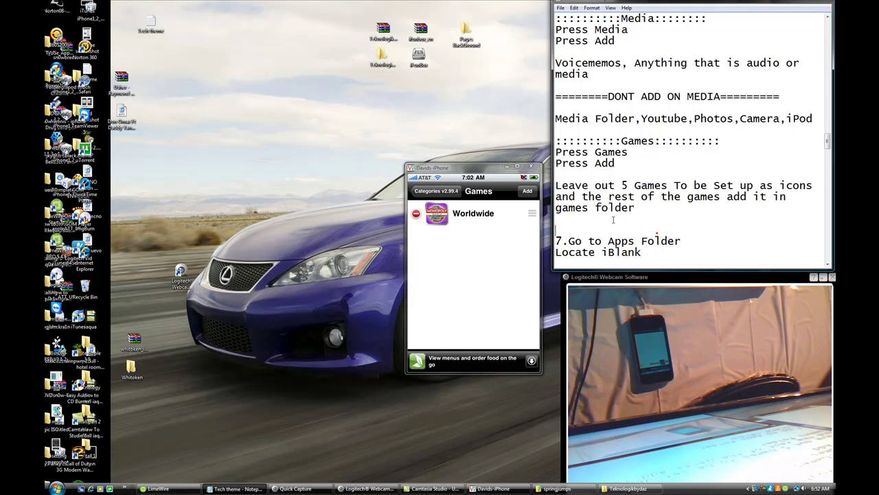
{"action": "left_click", "coordinate": [532, 217]}
{"action": "left_click", "coordinate": [485, 251]}
{"action": "left_click", "coordinate": [528, 190]}
{"action": "left_click", "coordinate": [446, 191]}
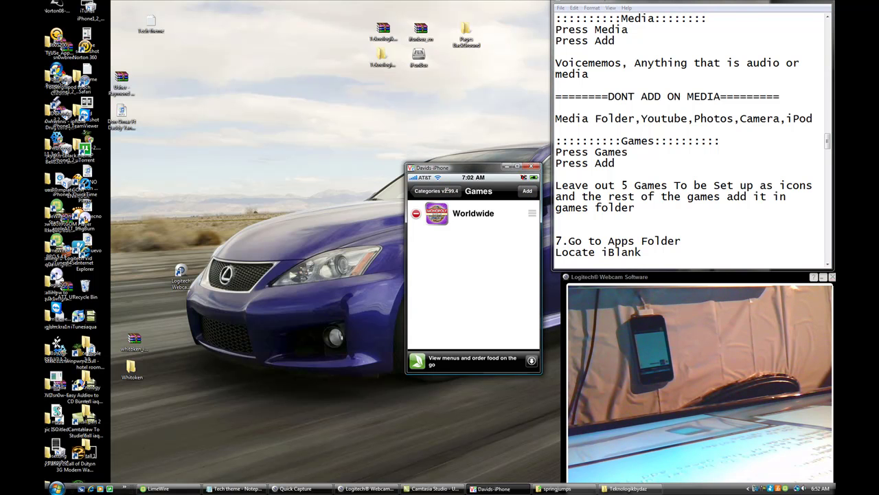
{"action": "left_click", "coordinate": [444, 190]}
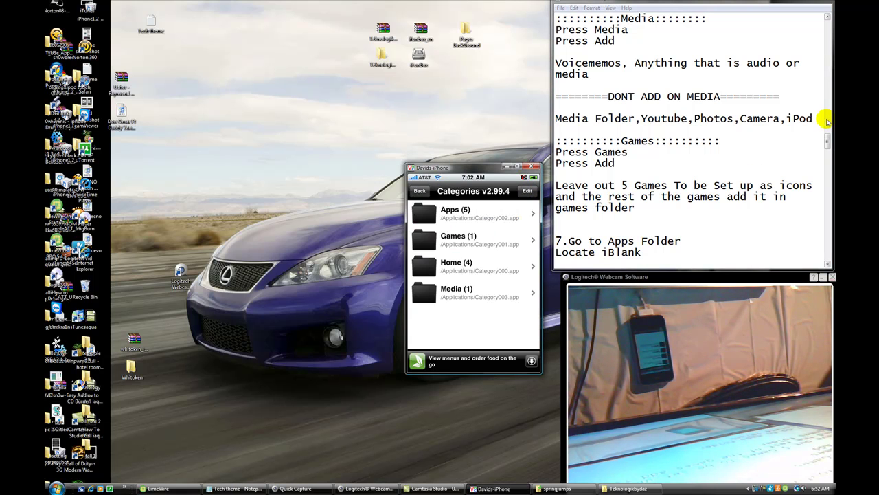
Bring up step 7 in the notes and open the Apps folder on the phone's home screen
{"action": "left_click", "coordinate": [828, 141]}
{"action": "left_click_drag", "start_coordinate": [828, 141], "coordinate": [828, 143]}
{"action": "left_click", "coordinate": [602, 187]}
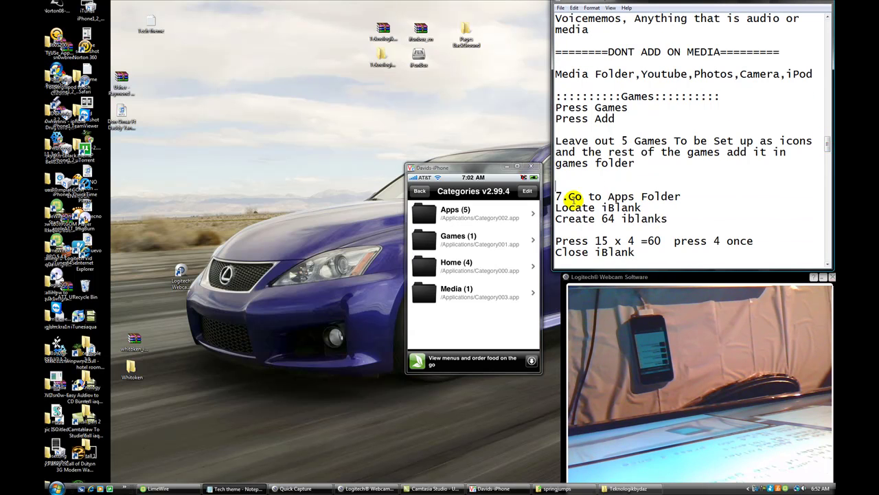
{"action": "left_click_drag", "start_coordinate": [569, 196], "coordinate": [685, 200]}
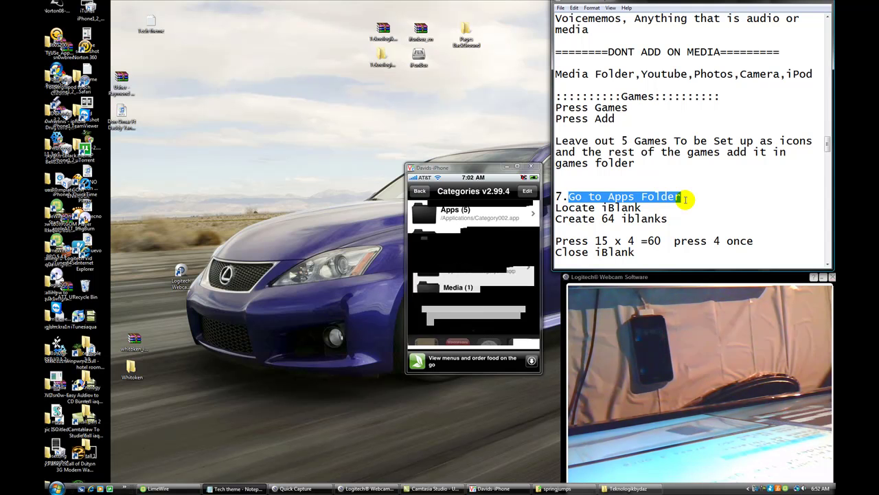
{"action": "left_click", "coordinate": [670, 206]}
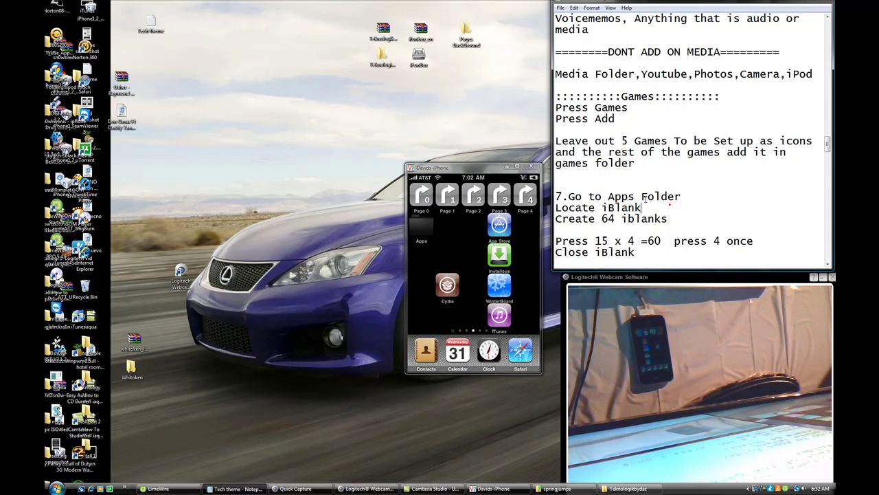
{"action": "left_click_drag", "start_coordinate": [608, 196], "coordinate": [680, 196]}
{"action": "left_click", "coordinate": [682, 197]}
{"action": "left_click", "coordinate": [421, 229]}
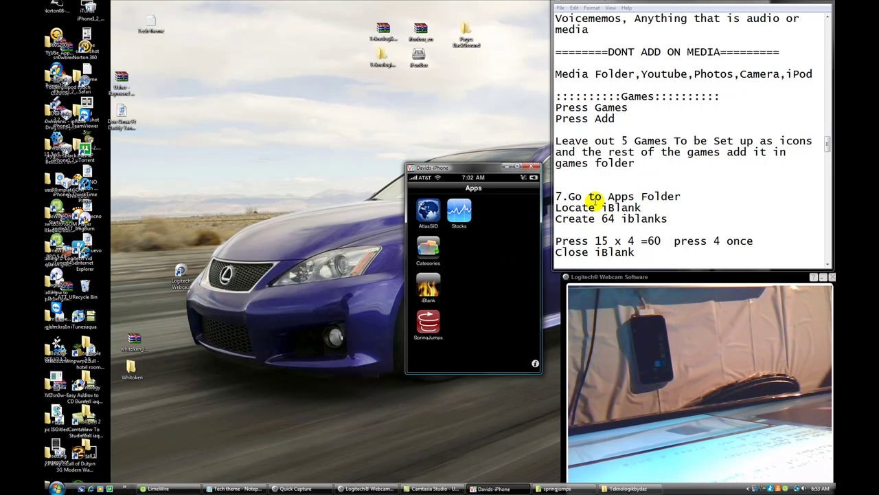
Follow the notes' instruction to locate iBlank and launch it from the Apps folder
{"action": "left_click_drag", "start_coordinate": [556, 207], "coordinate": [646, 209]}
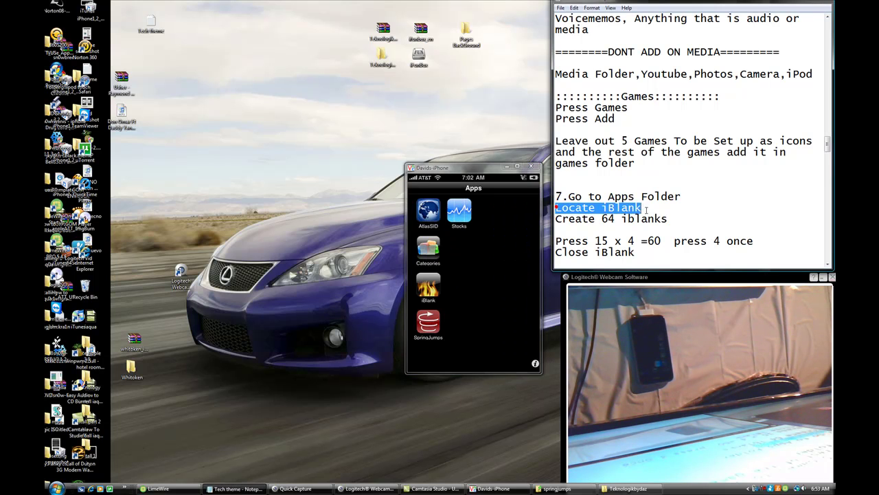
{"action": "left_click", "coordinate": [649, 207]}
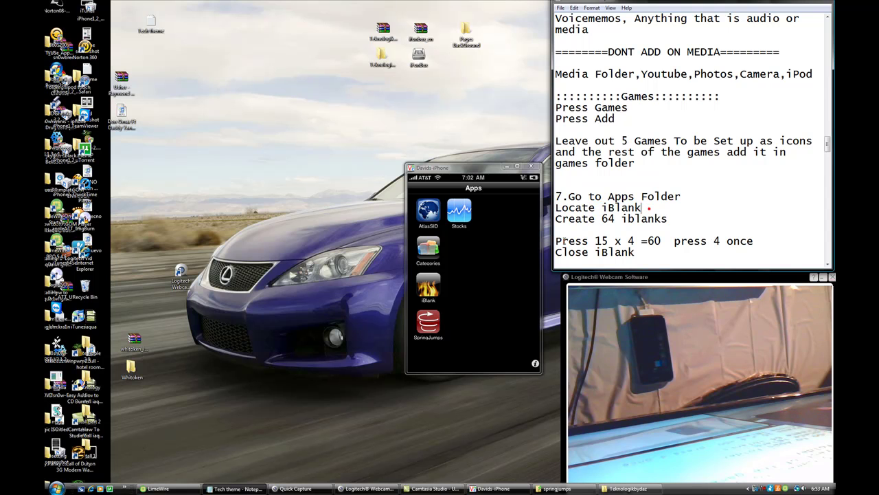
{"action": "left_click", "coordinate": [428, 281]}
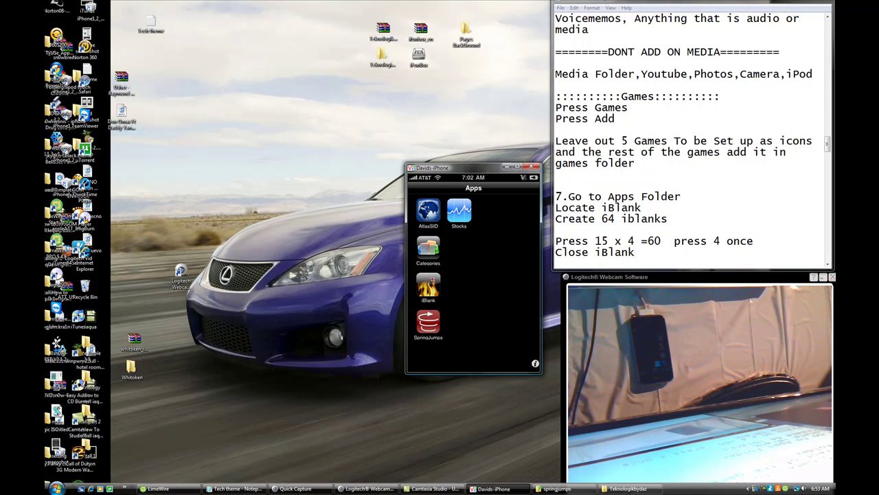
{"action": "right_click", "coordinate": [328, 189]}
{"action": "mouse_move", "coordinate": [347, 196]}
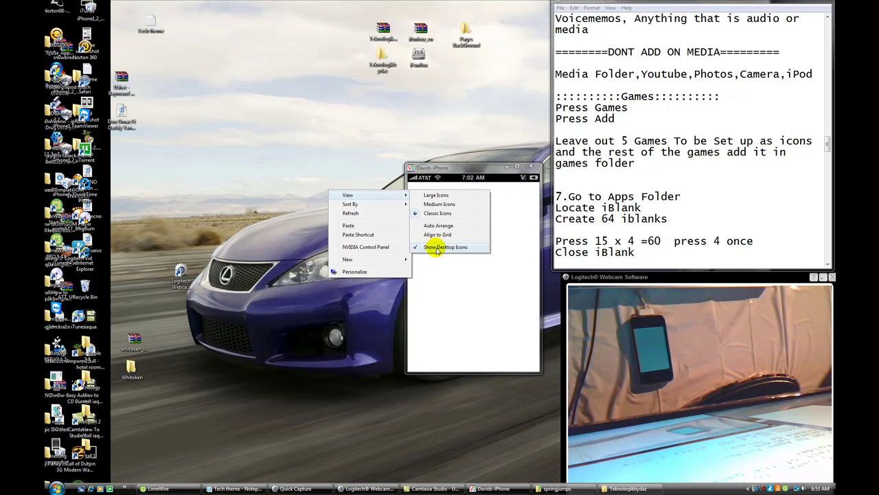
{"action": "left_click", "coordinate": [361, 160]}
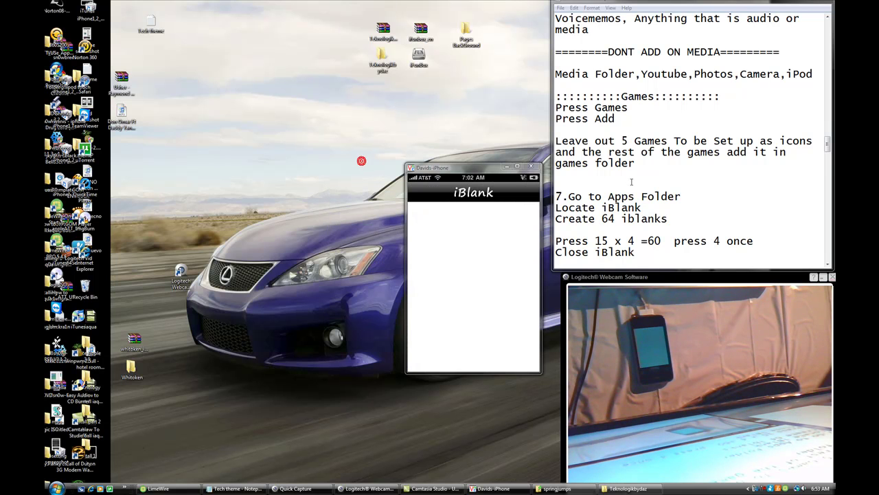
Read the notes on creating 64 iBlanks and locate the 15-icon option in iBlank
{"action": "left_click_drag", "start_coordinate": [555, 219], "coordinate": [668, 218]}
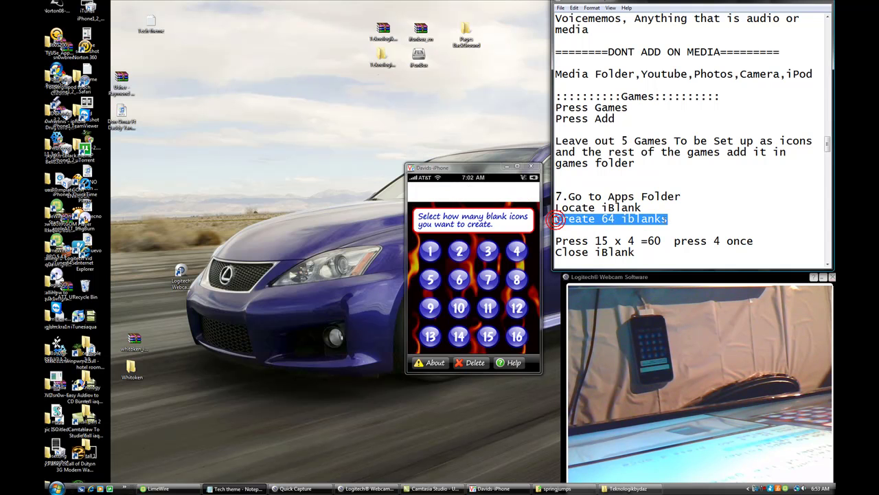
{"action": "left_click", "coordinate": [557, 219]}
{"action": "mouse_move", "coordinate": [602, 218]}
{"action": "left_mouse_down"}
{"action": "mouse_move", "coordinate": [626, 218]}
{"action": "mouse_move", "coordinate": [603, 218]}
{"action": "left_mouse_up"}
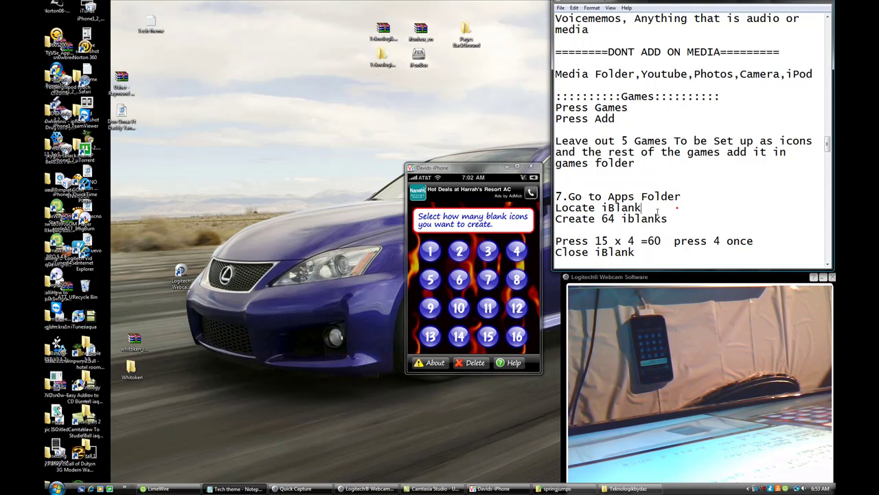
{"action": "left_click_drag", "start_coordinate": [555, 240], "coordinate": [598, 240]}
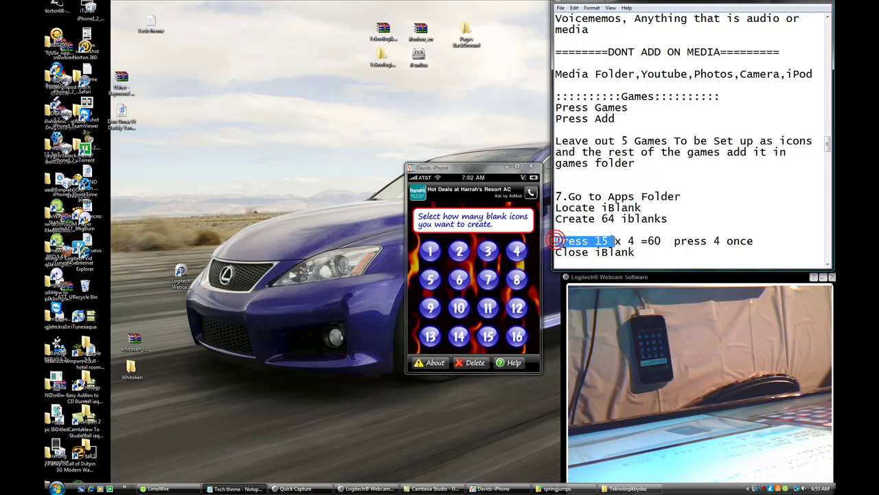
{"action": "left_click", "coordinate": [611, 232]}
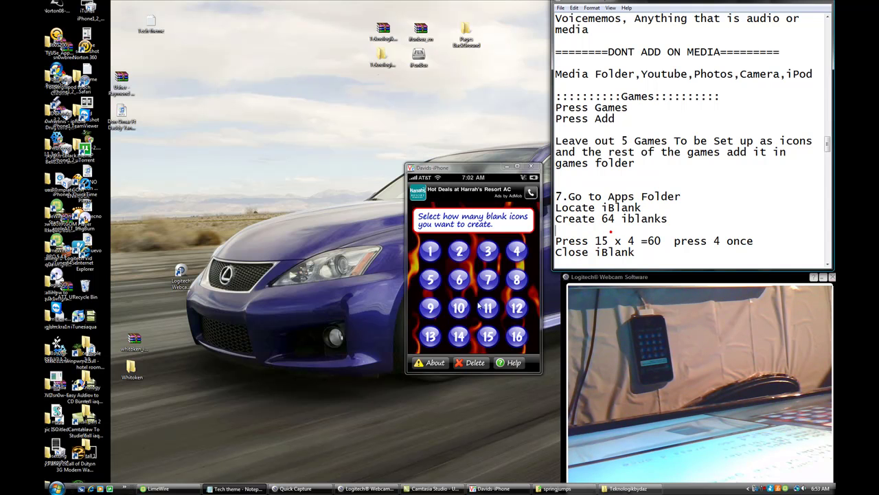
{"action": "left_click", "coordinate": [490, 345]}
Review the notes on using 15 four times and 4 once, and on closing iBlank; locate the 4-icon option
{"action": "double_click", "coordinate": [631, 238]}
{"action": "left_click_drag", "start_coordinate": [663, 241], "coordinate": [739, 240]}
{"action": "left_click", "coordinate": [739, 241]}
{"action": "left_click_drag", "start_coordinate": [562, 252], "coordinate": [629, 253]}
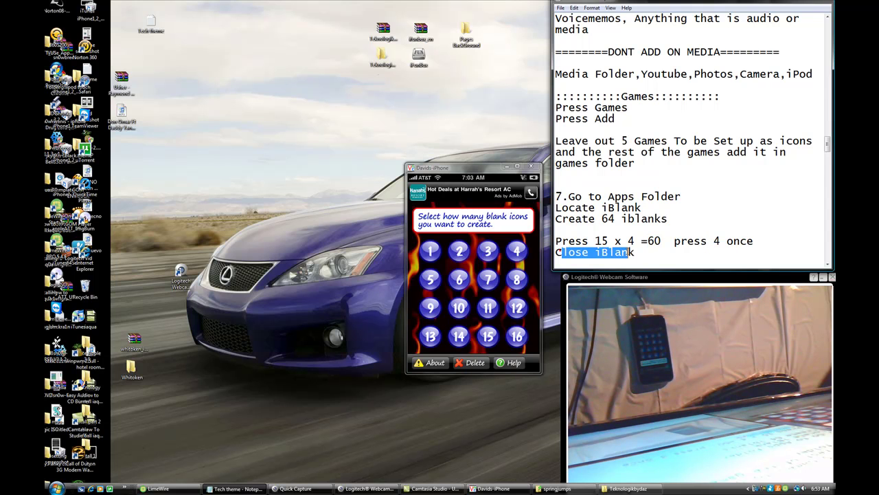
{"action": "left_click", "coordinate": [640, 252]}
{"action": "left_click", "coordinate": [518, 251]}
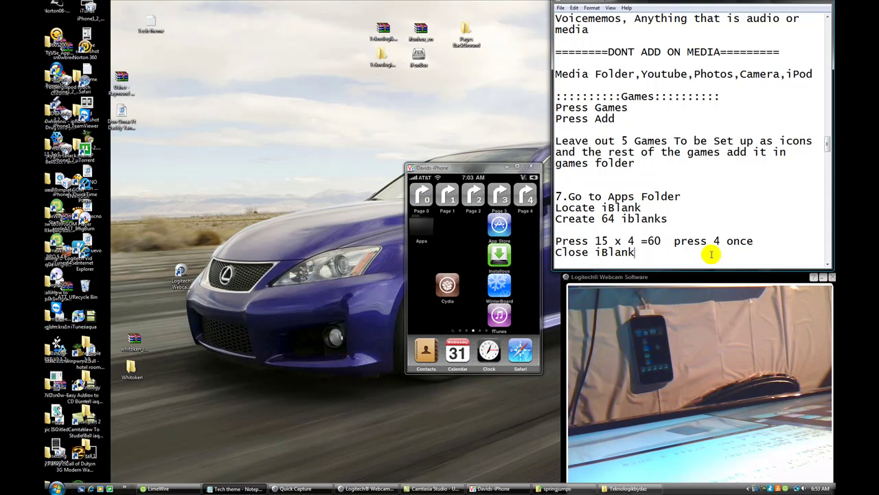
Bring up step 8, Organizing Pages, in the notes and read how many pages the device should have
{"action": "left_click_drag", "start_coordinate": [828, 140], "coordinate": [830, 150]}
{"action": "left_click_drag", "start_coordinate": [569, 162], "coordinate": [685, 161]}
{"action": "left_click", "coordinate": [685, 161]}
{"action": "left_click_drag", "start_coordinate": [556, 185], "coordinate": [756, 183]}
{"action": "left_click", "coordinate": [747, 166]}
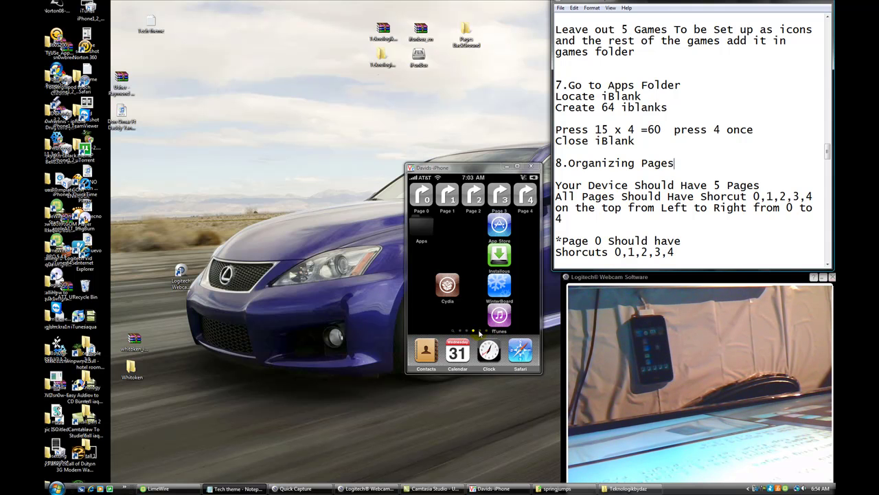
{"action": "left_click_drag", "start_coordinate": [714, 186], "coordinate": [763, 183]}
{"action": "left_click", "coordinate": [765, 178]}
Read the notes on placing page shortcuts 0 to 4 across the top of every page from left to right
{"action": "left_click_drag", "start_coordinate": [555, 197], "coordinate": [811, 198]}
{"action": "left_click", "coordinate": [571, 216]}
{"action": "left_click_drag", "start_coordinate": [557, 207], "coordinate": [814, 207]}
{"action": "left_click", "coordinate": [746, 207]}
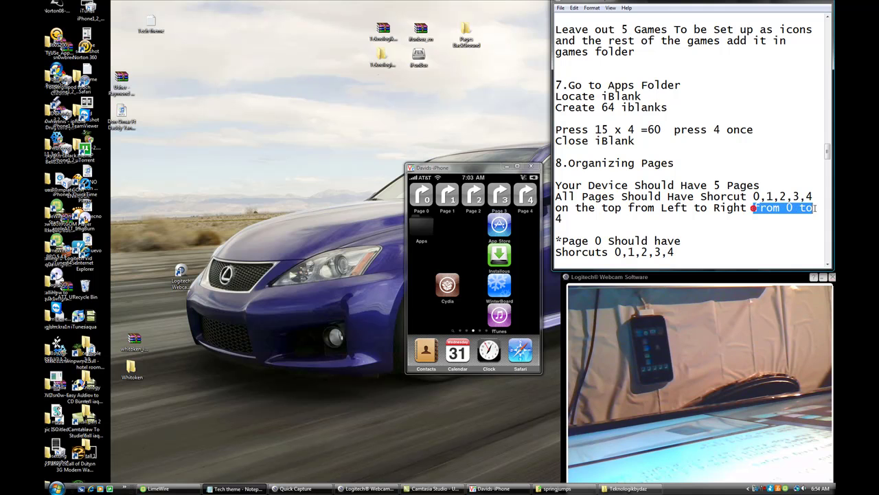
{"action": "left_click", "coordinate": [640, 221]}
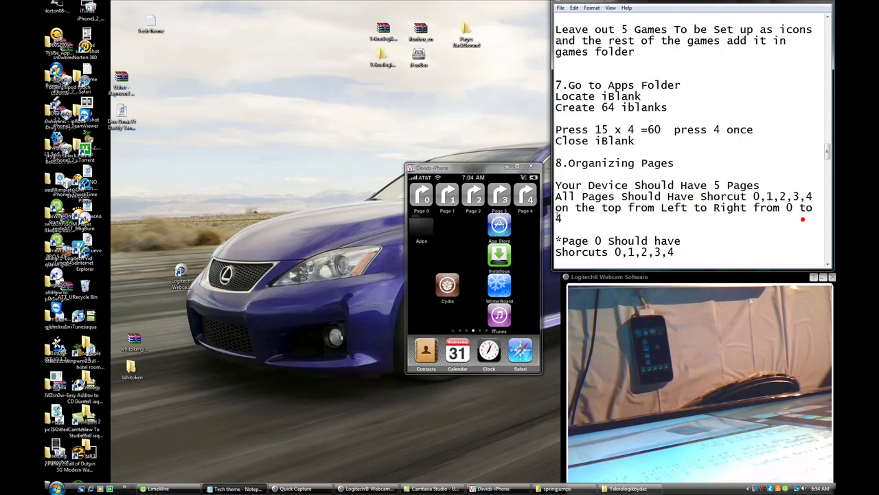
{"action": "type", "text": "4"}
Bring up the Page 0 section of the notes and jump to Page 0 on the phone using its shortcut
{"action": "scroll", "coordinate": [831, 158], "scroll_direction": "down", "scroll_amount": 2}
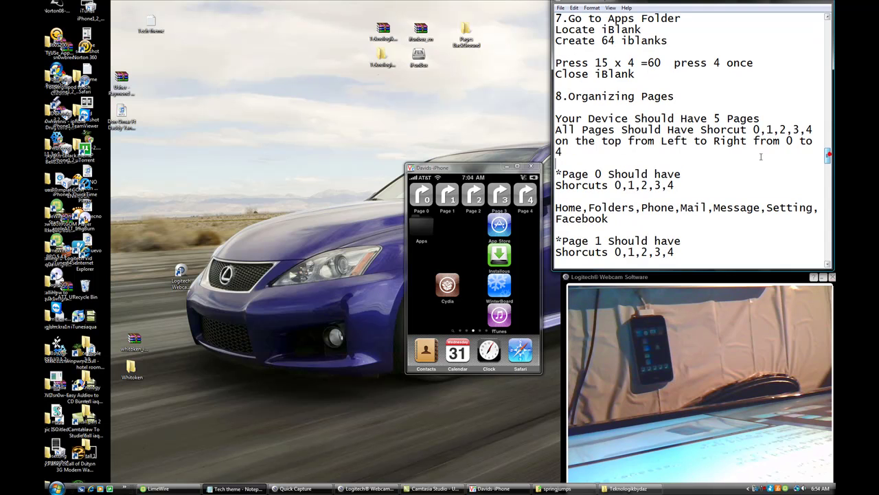
{"action": "left_click_drag", "start_coordinate": [558, 174], "coordinate": [607, 175]}
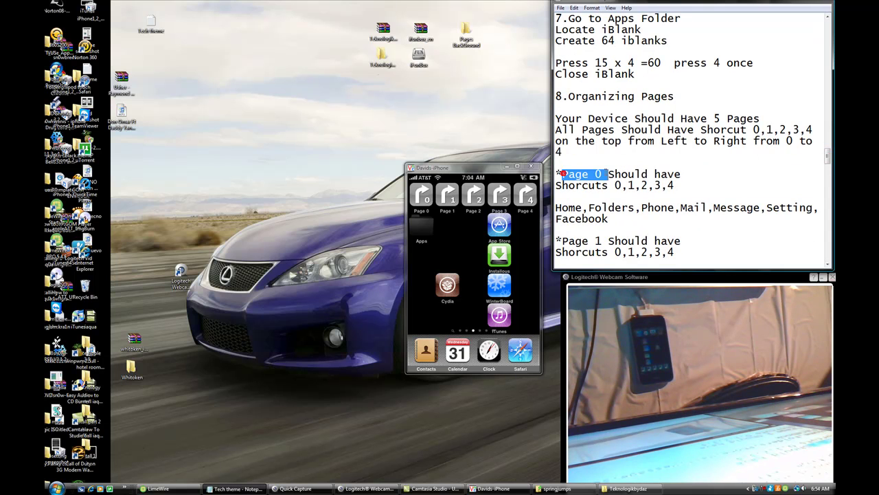
{"action": "left_click", "coordinate": [607, 160]}
{"action": "left_click", "coordinate": [425, 192]}
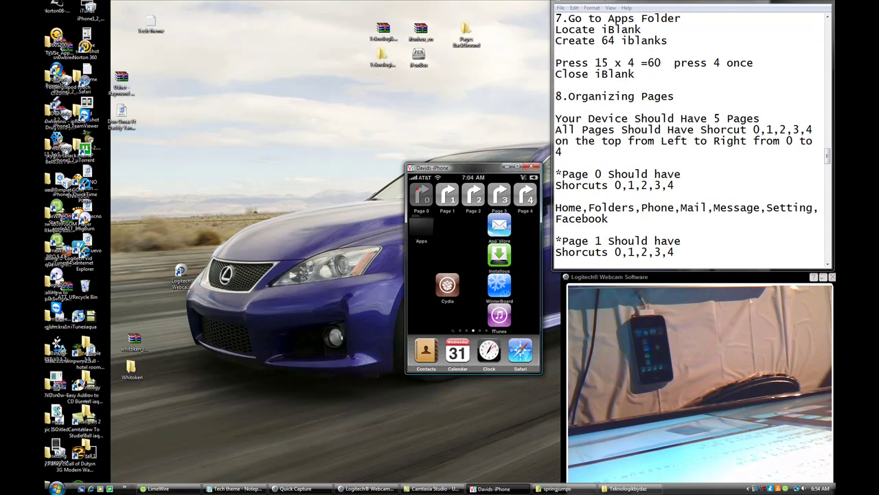
{"action": "left_click", "coordinate": [418, 190]}
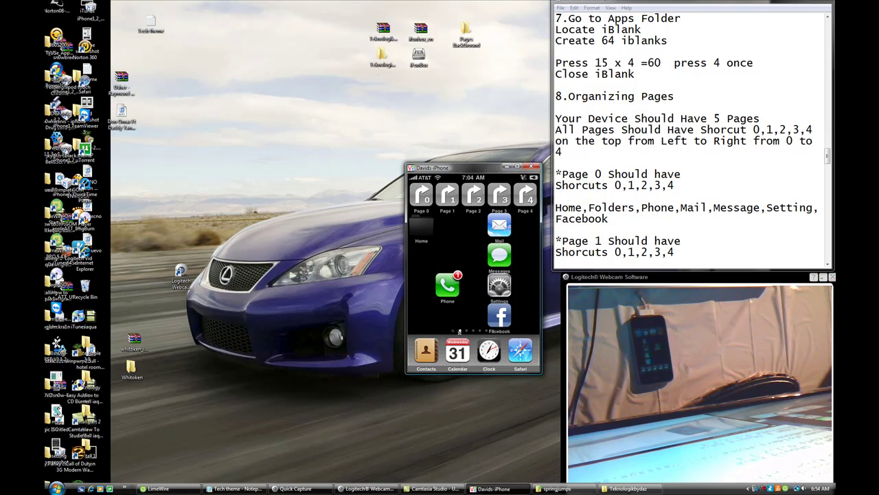
{"action": "left_click", "coordinate": [565, 174]}
{"action": "left_click_drag", "start_coordinate": [565, 175], "coordinate": [597, 174]}
{"action": "left_click", "coordinate": [599, 174]}
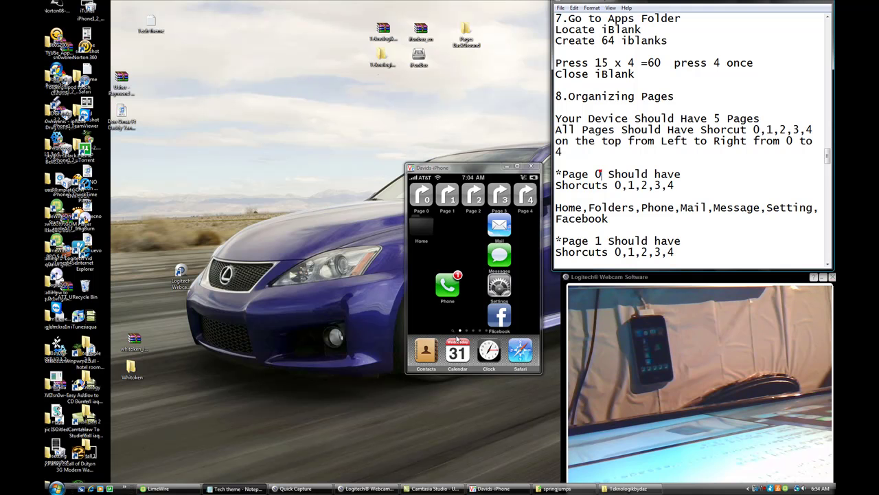
Read the notes on Page 0's shortcuts and its Home, Folders, Phone and Mail items against the phone's page
{"action": "left_click_drag", "start_coordinate": [608, 174], "coordinate": [680, 187]}
{"action": "left_click", "coordinate": [679, 187]}
{"action": "left_click_drag", "start_coordinate": [555, 208], "coordinate": [702, 208]}
{"action": "left_click", "coordinate": [638, 220]}
Check the Message, Setting and Facebook entries in the Page 0 list against the icons on the phone
{"action": "left_click", "coordinate": [711, 208]}
{"action": "double_click", "coordinate": [711, 208]}
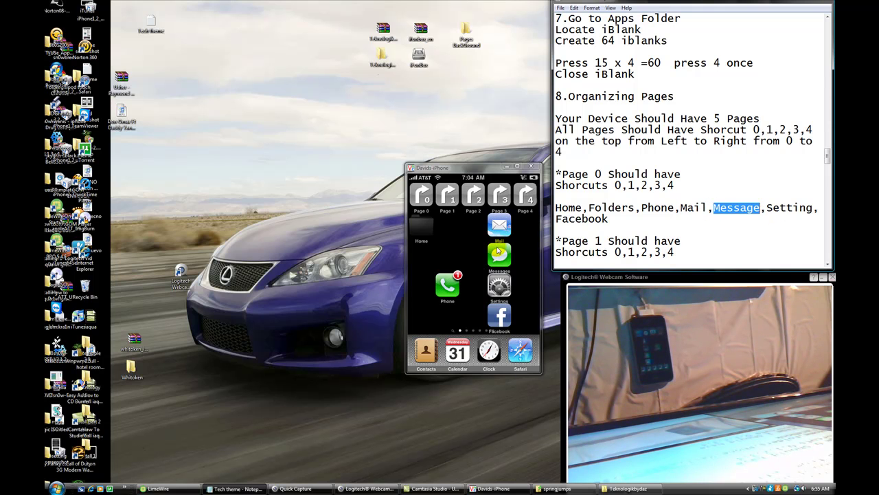
{"action": "triple_click", "coordinate": [769, 208]}
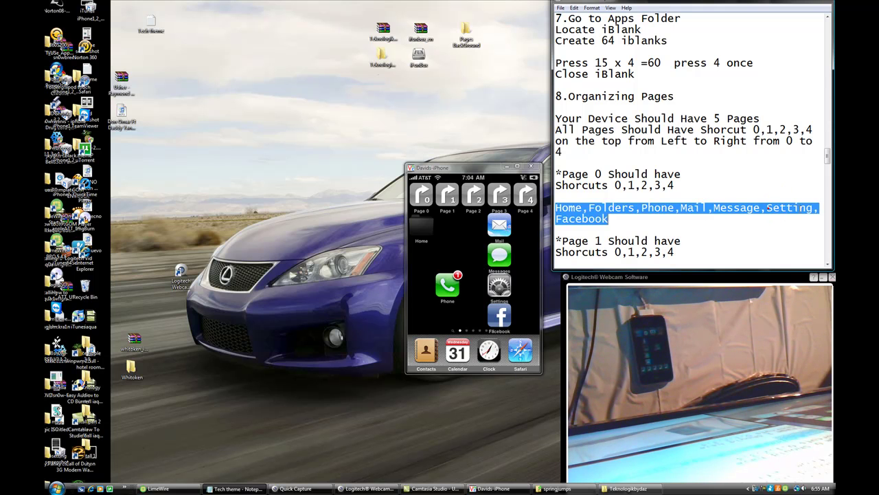
{"action": "left_click", "coordinate": [806, 208]}
{"action": "left_click_drag", "start_coordinate": [772, 208], "coordinate": [814, 208]}
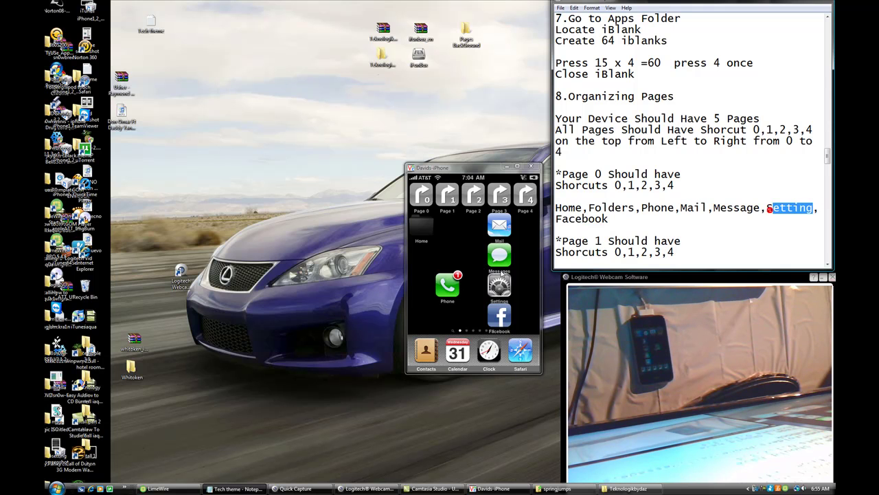
{"action": "left_click_drag", "start_coordinate": [557, 219], "coordinate": [611, 219]}
{"action": "left_click", "coordinate": [615, 221]}
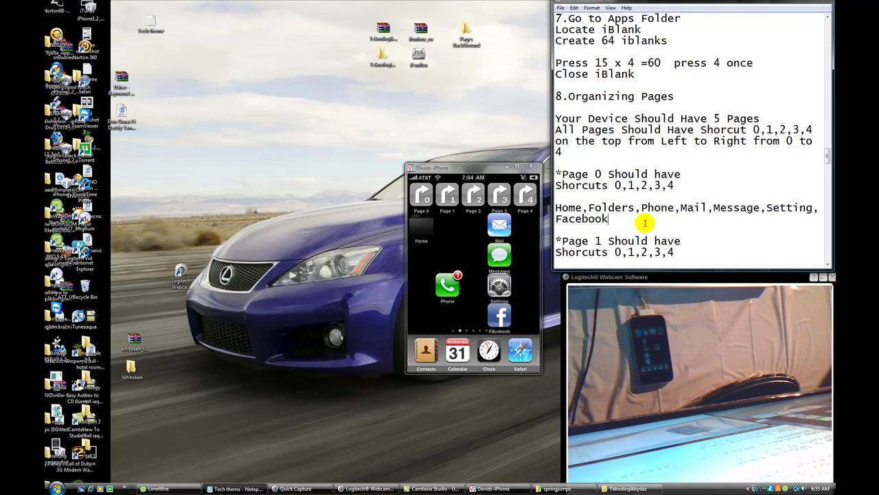
Find the Page 1 heading in the notes and move the phone's home screen to Page 1
{"action": "left_click_drag", "start_coordinate": [562, 241], "coordinate": [602, 241]}
{"action": "left_click", "coordinate": [604, 239]}
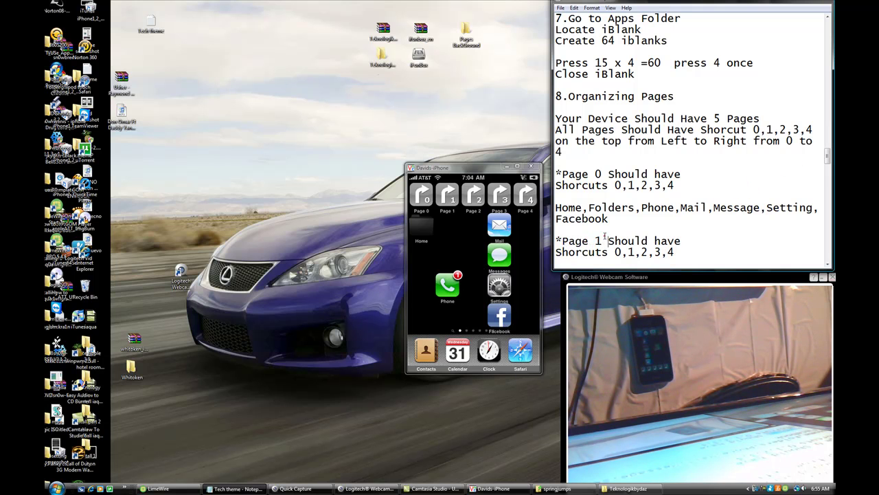
{"action": "left_click", "coordinate": [523, 265]}
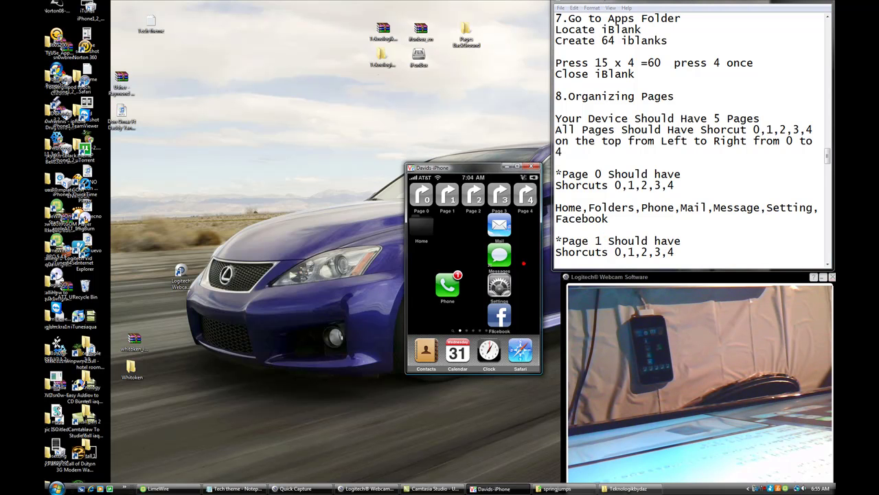
{"action": "left_click_drag", "start_coordinate": [523, 263], "coordinate": [389, 278]}
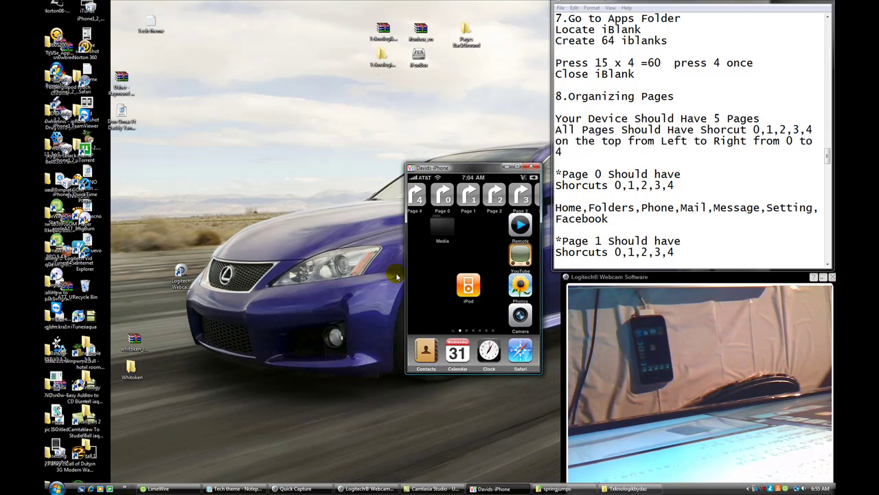
{"action": "left_click", "coordinate": [562, 241]}
{"action": "left_click_drag", "start_coordinate": [562, 241], "coordinate": [604, 240]}
{"action": "left_click", "coordinate": [607, 241]}
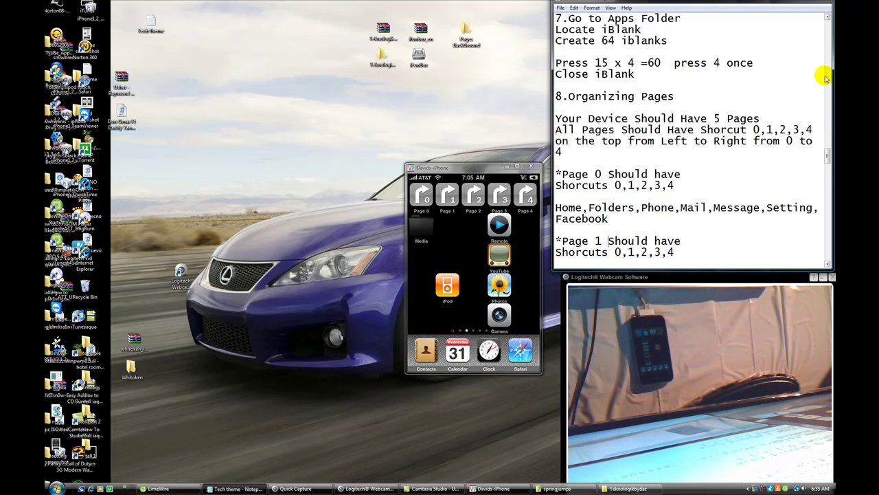
Highlight the Page 1 heading and its shortcuts 0,1,2,3,4 in the notes and compare them with the phone's page
{"action": "left_click", "coordinate": [562, 241]}
{"action": "key", "text": "shift+Right"}
{"action": "key", "text": "shift+Right"}
{"action": "key", "text": "shift+Right"}
{"action": "key", "text": "shift+Right"}
{"action": "key", "text": "shift+Right"}
{"action": "key", "text": "shift+Right"}
{"action": "key", "text": "shift+Right"}
{"action": "key", "text": "shift+Right"}
{"action": "key", "text": "shift+Right"}
{"action": "key", "text": "shift+Right"}
{"action": "key", "text": "shift+Right"}
{"action": "key", "text": "shift+Right"}
{"action": "key", "text": "shift+Right"}
{"action": "key", "text": "shift+Right"}
{"action": "key", "text": "shift+Right"}
{"action": "key", "text": "shift+Right"}
{"action": "key", "text": "shift+Right"}
{"action": "key", "text": "shift+Right"}
{"action": "key", "text": "shift+Right"}
{"action": "key", "text": "shift+Right"}
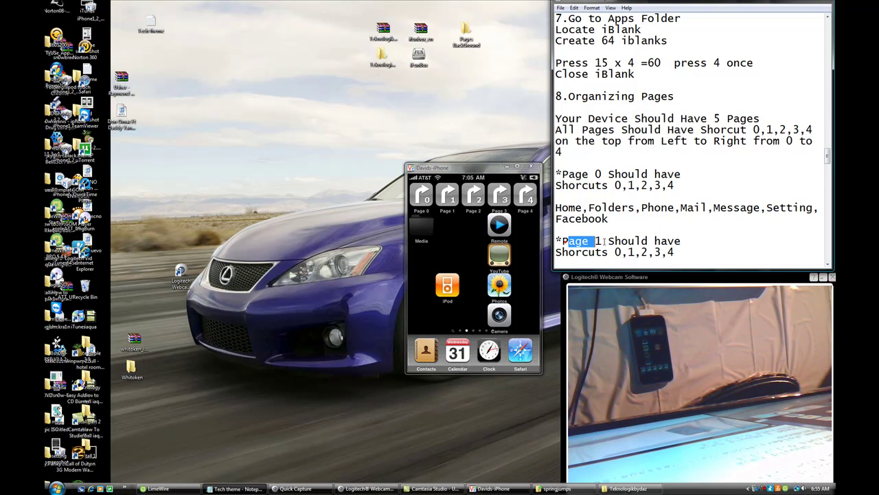
{"action": "left_click_drag", "start_coordinate": [564, 241], "coordinate": [680, 242]}
{"action": "left_click", "coordinate": [680, 241]}
{"action": "left_click_drag", "start_coordinate": [555, 252], "coordinate": [684, 255]}
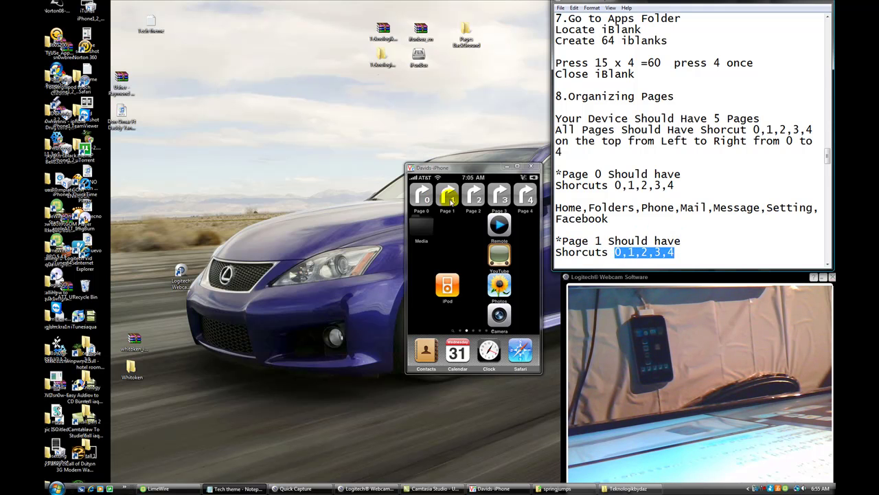
Check the Page 1 list of Media Folder, Remote, Youtube, Photos, Camera and iPod against the phone's icons
{"action": "left_click_drag", "start_coordinate": [828, 152], "coordinate": [829, 159]}
{"action": "left_click", "coordinate": [758, 153]}
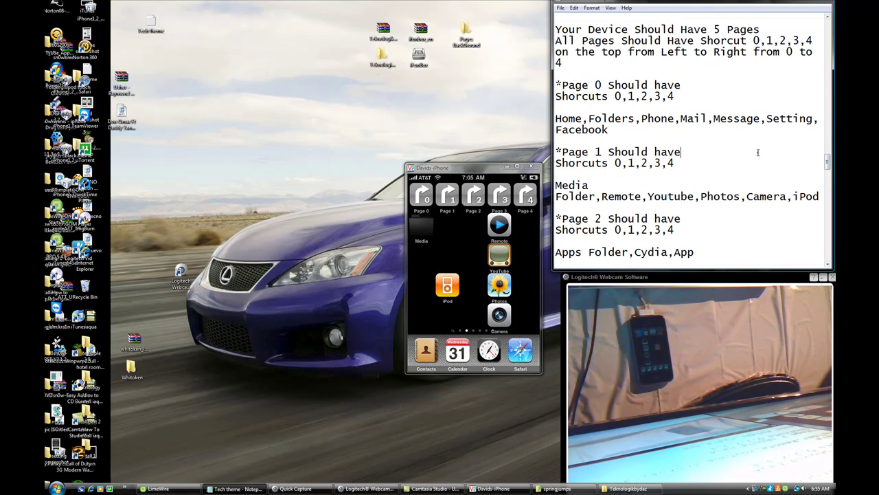
{"action": "left_click_drag", "start_coordinate": [555, 186], "coordinate": [642, 196]}
{"action": "left_click", "coordinate": [597, 185]}
{"action": "left_click", "coordinate": [643, 197]}
{"action": "left_click_drag", "start_coordinate": [648, 196], "coordinate": [819, 197]}
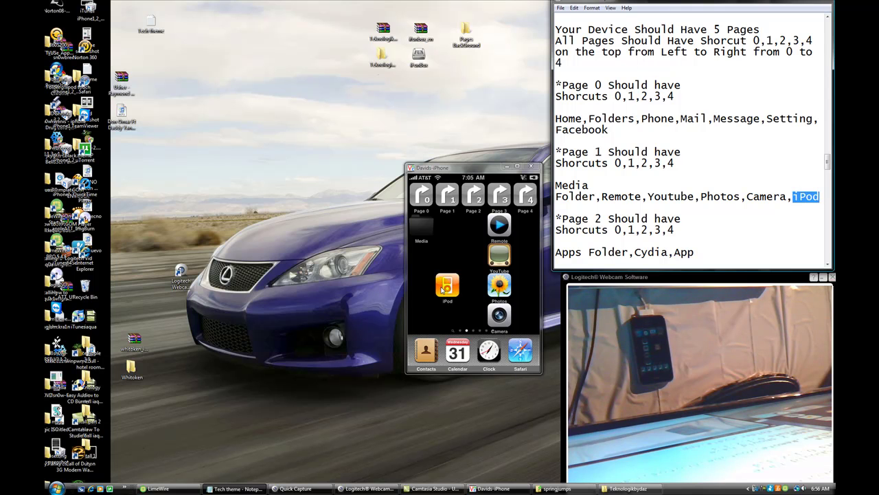
Read the Page 2 heading and shortcuts line in the notes and move the phone's home screen to Page 2
{"action": "left_click_drag", "start_coordinate": [562, 219], "coordinate": [681, 219]}
{"action": "left_click", "coordinate": [687, 220]}
{"action": "left_click_drag", "start_coordinate": [555, 230], "coordinate": [685, 234]}
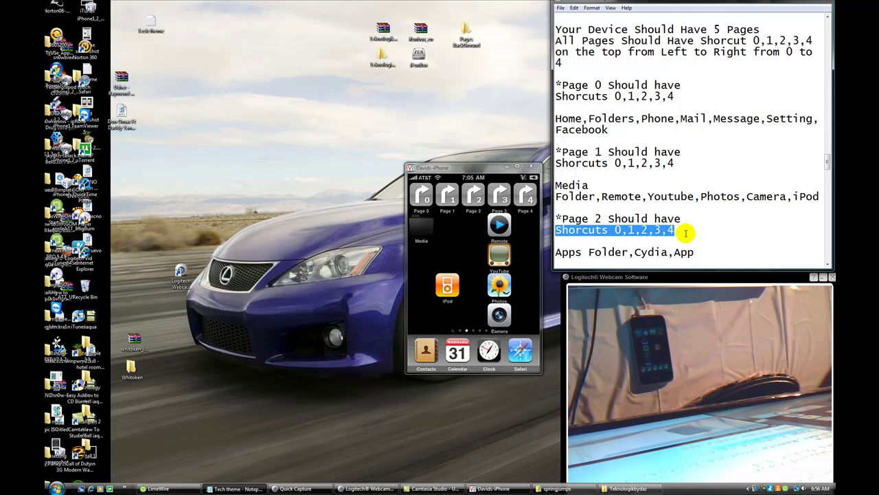
{"action": "left_click", "coordinate": [690, 233]}
{"action": "left_click", "coordinate": [522, 255]}
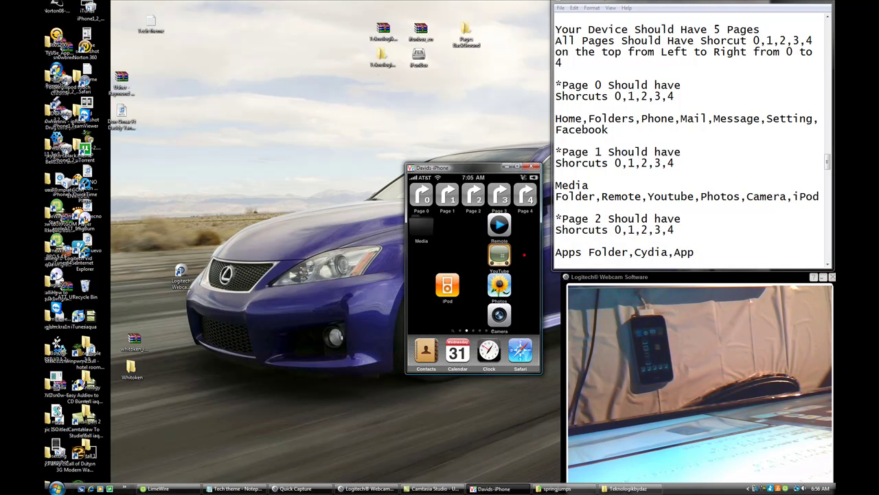
{"action": "left_click_drag", "start_coordinate": [522, 256], "coordinate": [416, 252]}
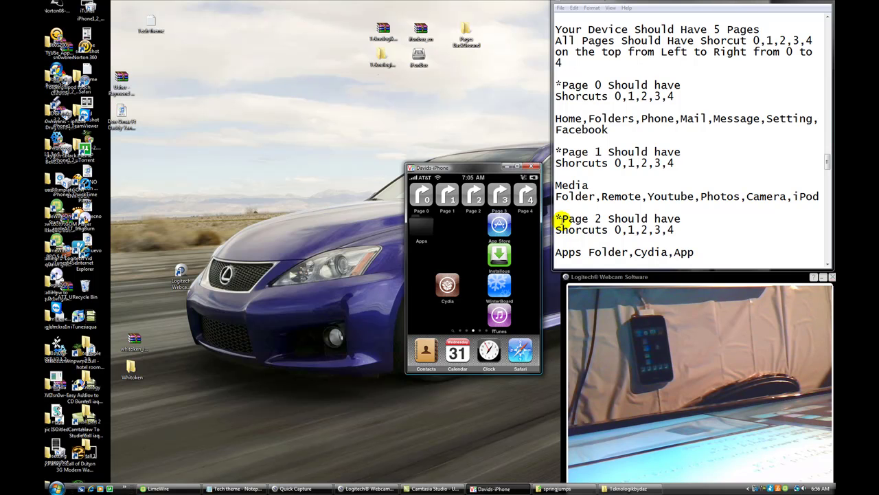
Compare the Page 2 number and shortcuts 0,1,2,3,4 in the notes with the phone's page indicator and shortcut row
{"action": "left_click_drag", "start_coordinate": [561, 219], "coordinate": [602, 219]}
{"action": "left_click", "coordinate": [602, 219]}
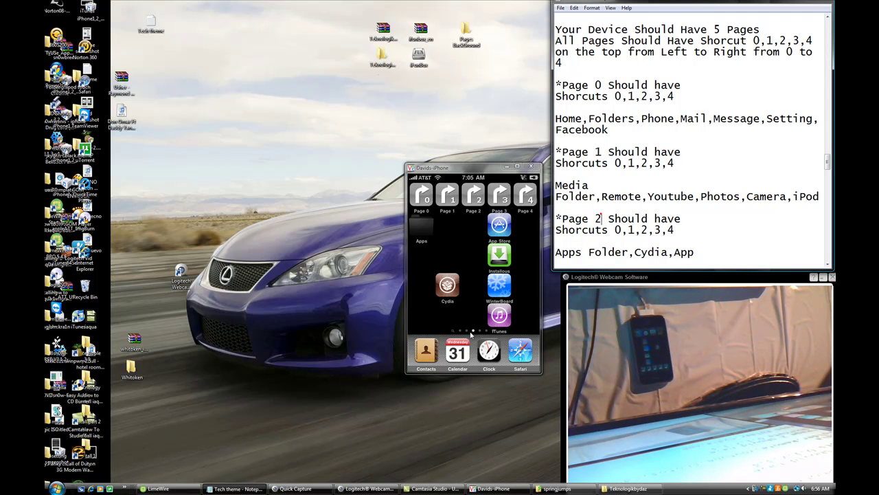
{"action": "double_click", "coordinate": [599, 219]}
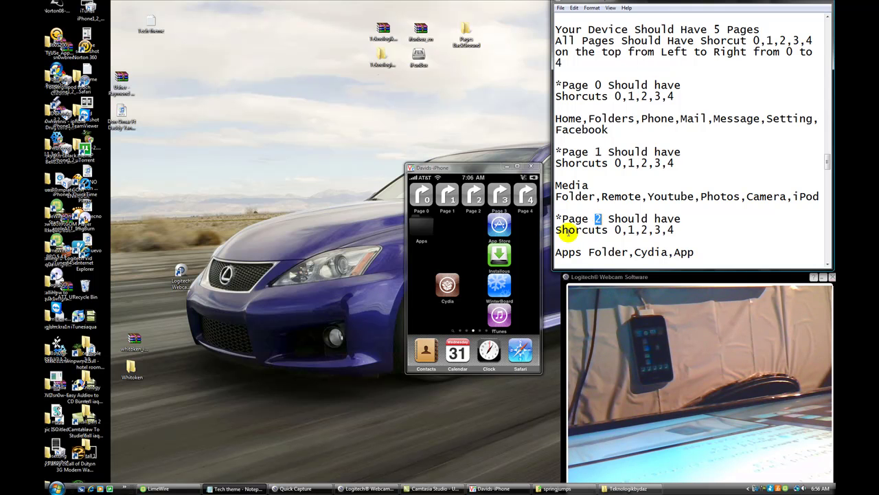
{"action": "left_click_drag", "start_coordinate": [614, 231], "coordinate": [682, 232]}
{"action": "left_click", "coordinate": [472, 208]}
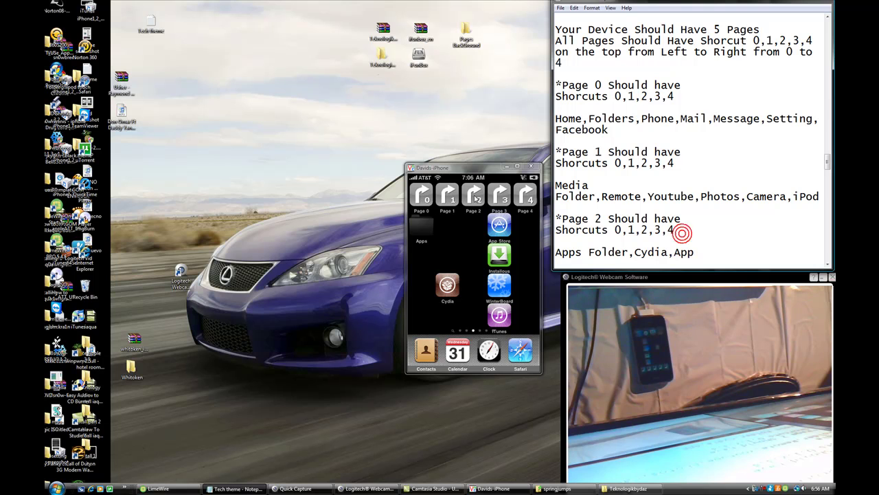
Bring up the full Page 2 list in the notes and check its Apps Folder and Cydia entries against the phone
{"action": "type", "text": "Store,Installous,Winterboard,iTunes  *Page 3 Should have Shorcuts 0,1,2,3,4"}
{"action": "left_click", "coordinate": [828, 158]}
{"action": "left_click_drag", "start_coordinate": [556, 197], "coordinate": [667, 197]}
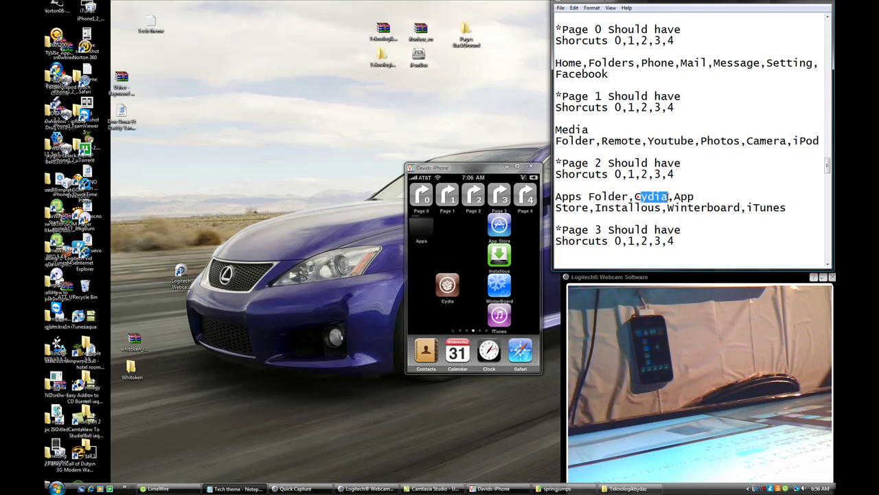